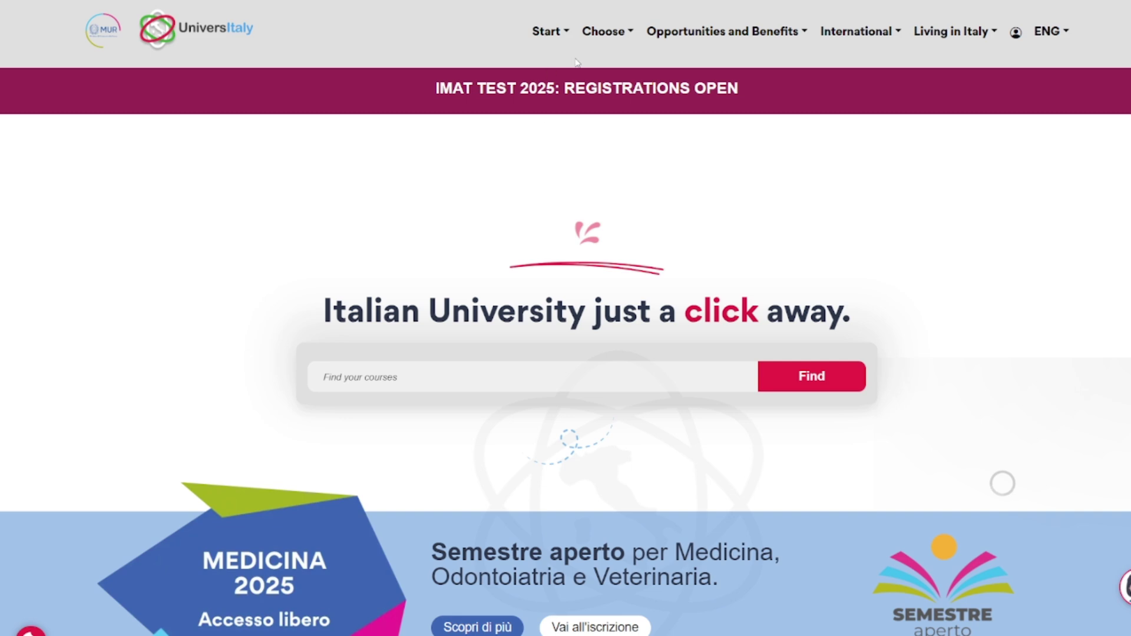
# Open the IMAT TEST 2025 registration and log in with the personal Universitaly credentials.
pyautogui.click(604, 102)
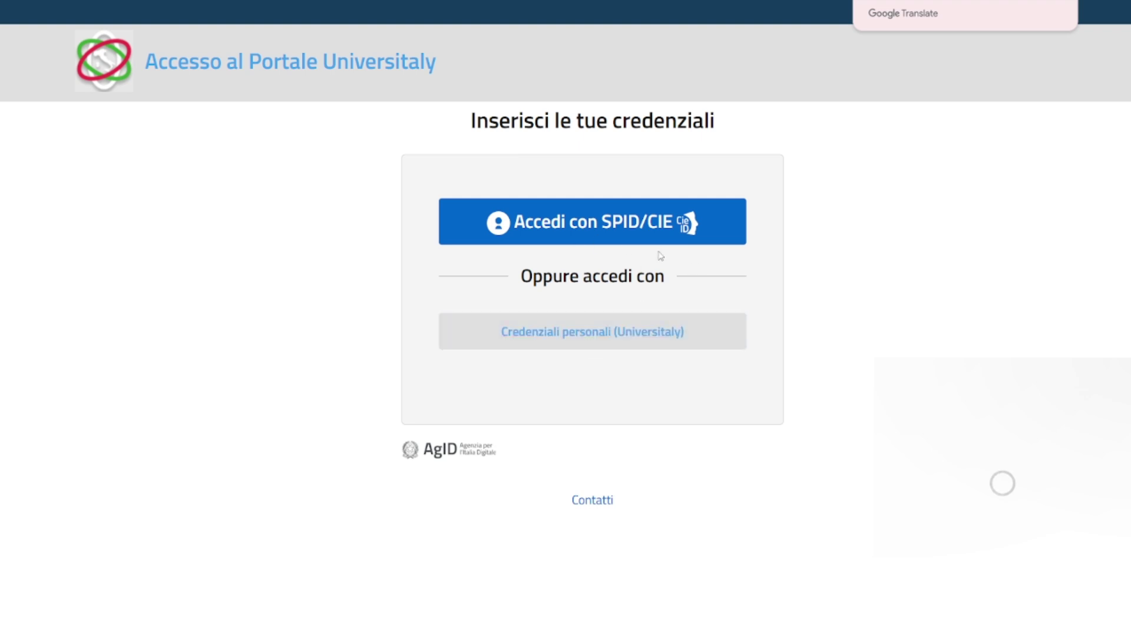
pyautogui.click(643, 333)
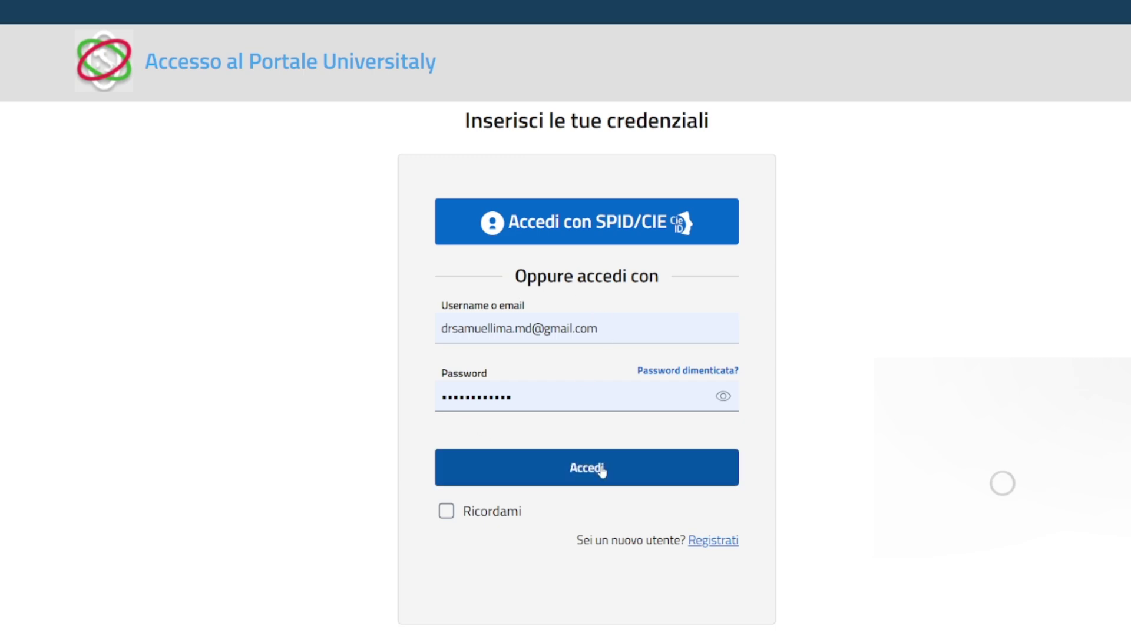
pyautogui.click(601, 470)
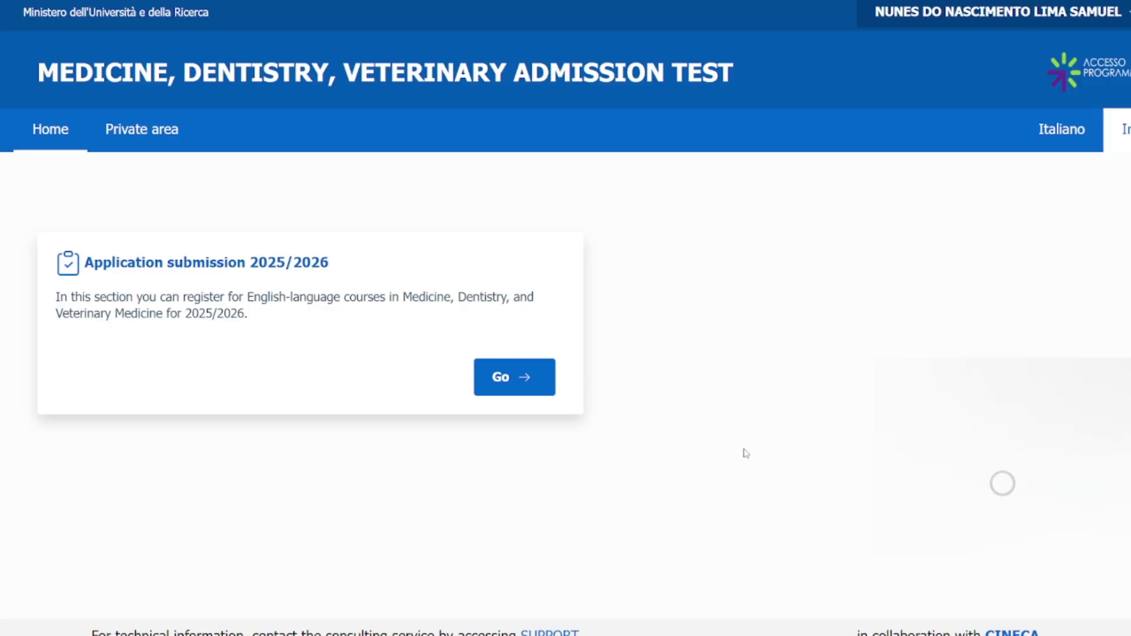
# Enter the Application submission 2025/2026 section and start a new application.
pyautogui.tripleClick(85, 252)
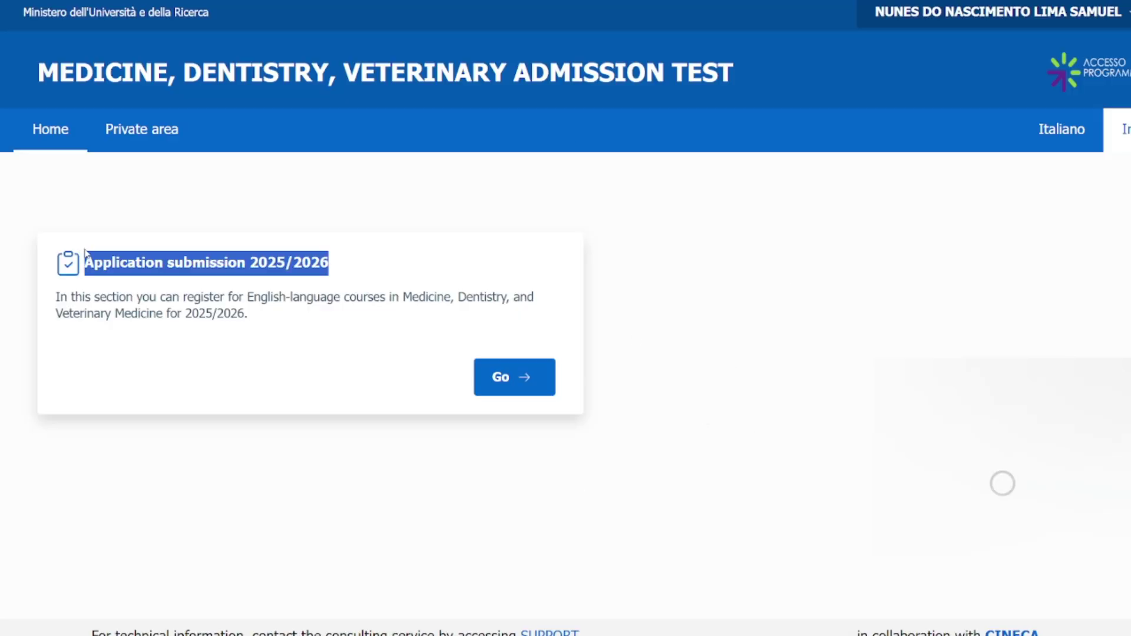
pyautogui.moveTo(55, 292); pyautogui.dragTo(548, 325)
pyautogui.click(546, 295)
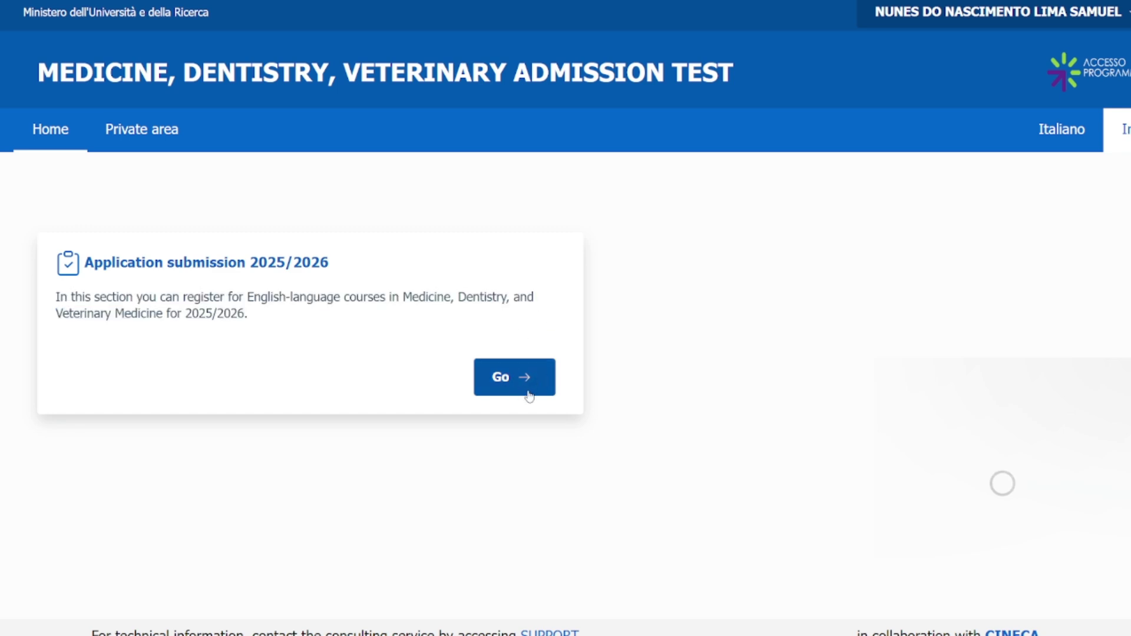
pyautogui.click(529, 394)
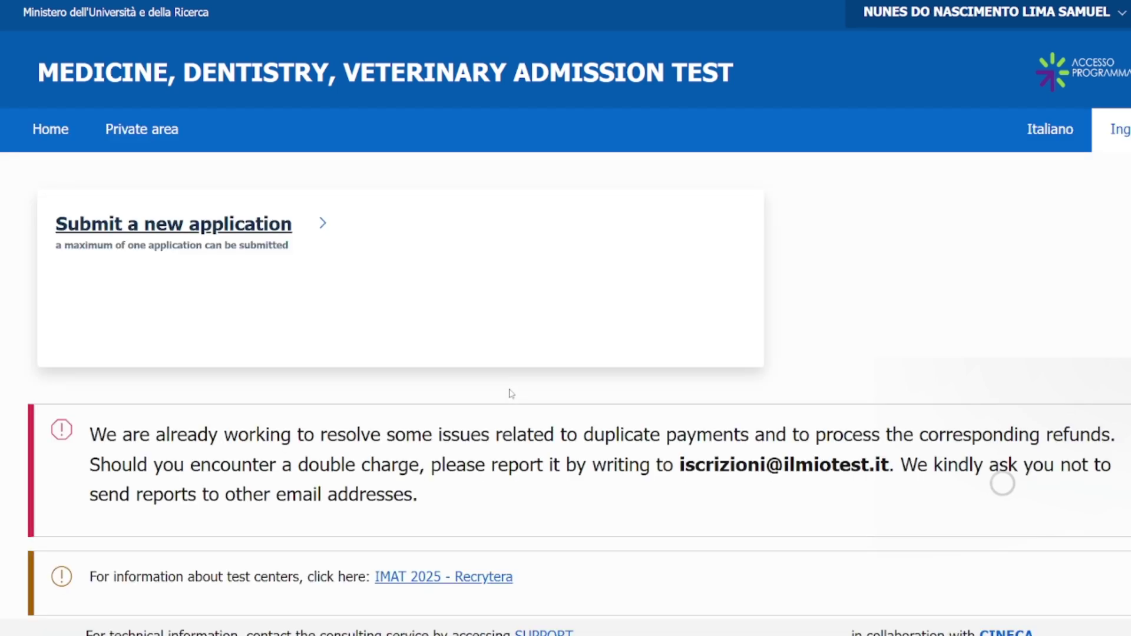
pyautogui.click(258, 227)
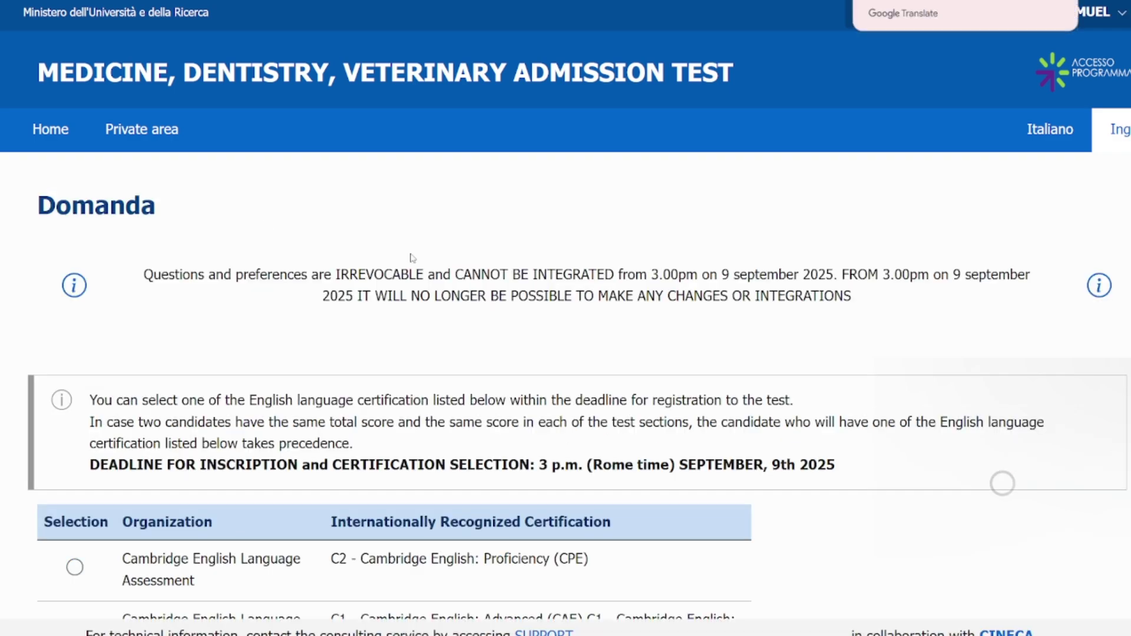
# Select attendance of at least one high school year taught in English from the English language certification options.
pyautogui.scroll(-1, 412, 258)
pyautogui.scroll(-8, 412, 258)
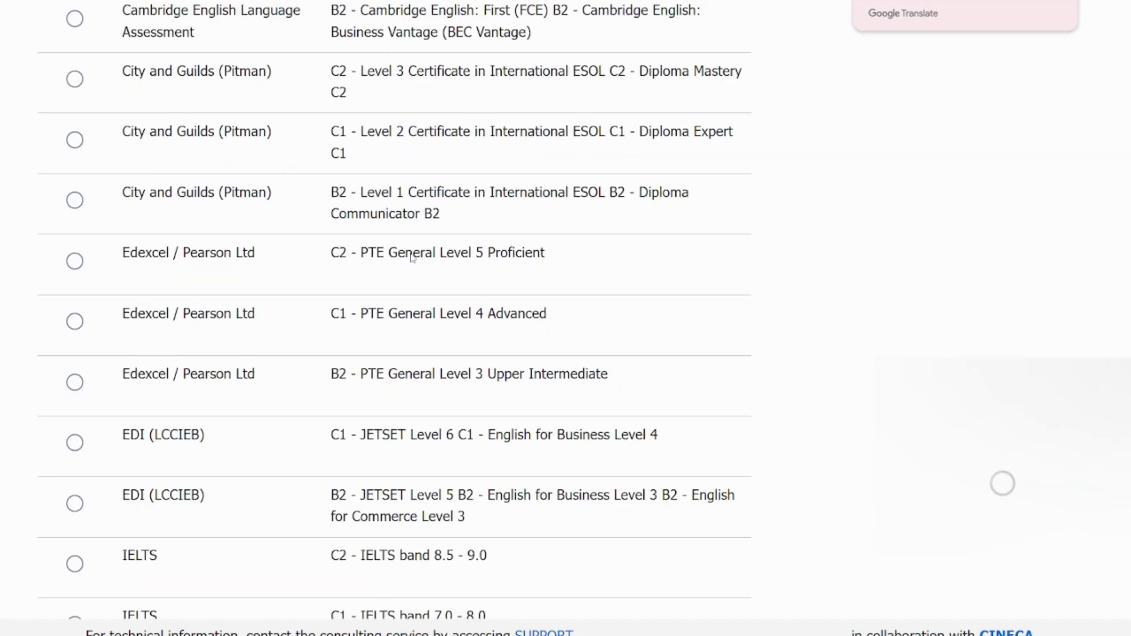
pyautogui.scroll(5, 411, 255)
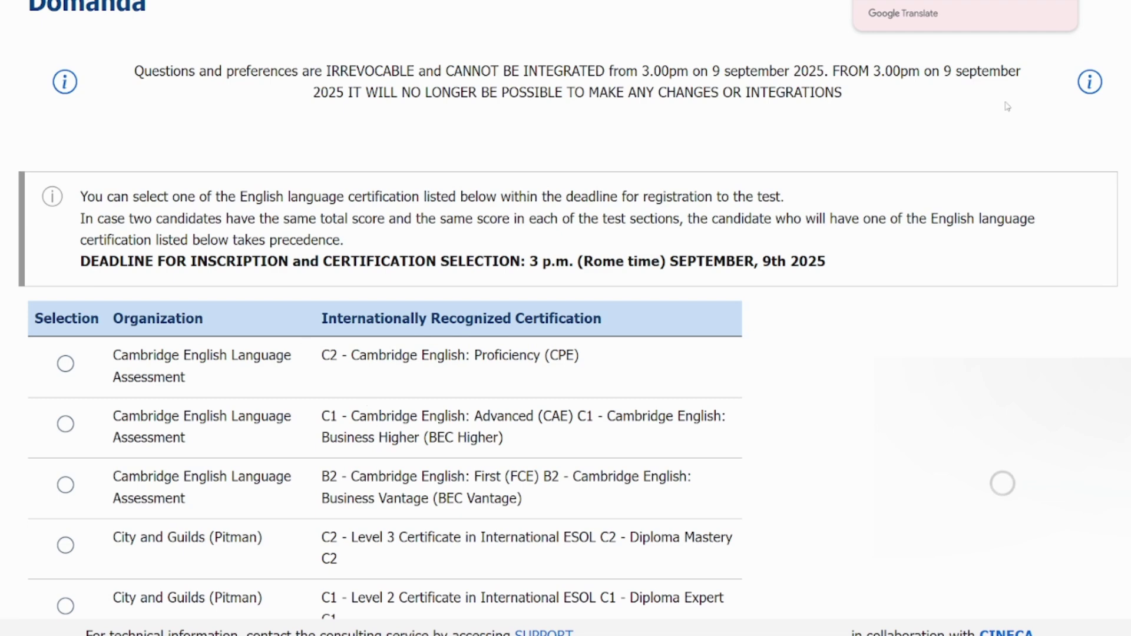
pyautogui.scroll(-6, 639, 362)
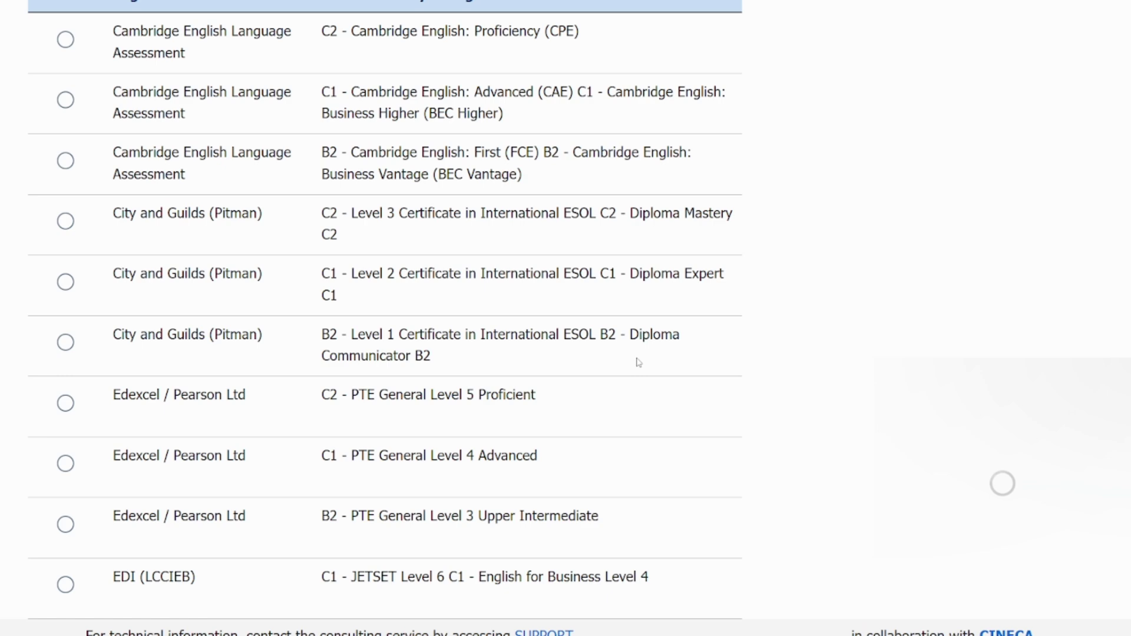
pyautogui.scroll(-7, 638, 363)
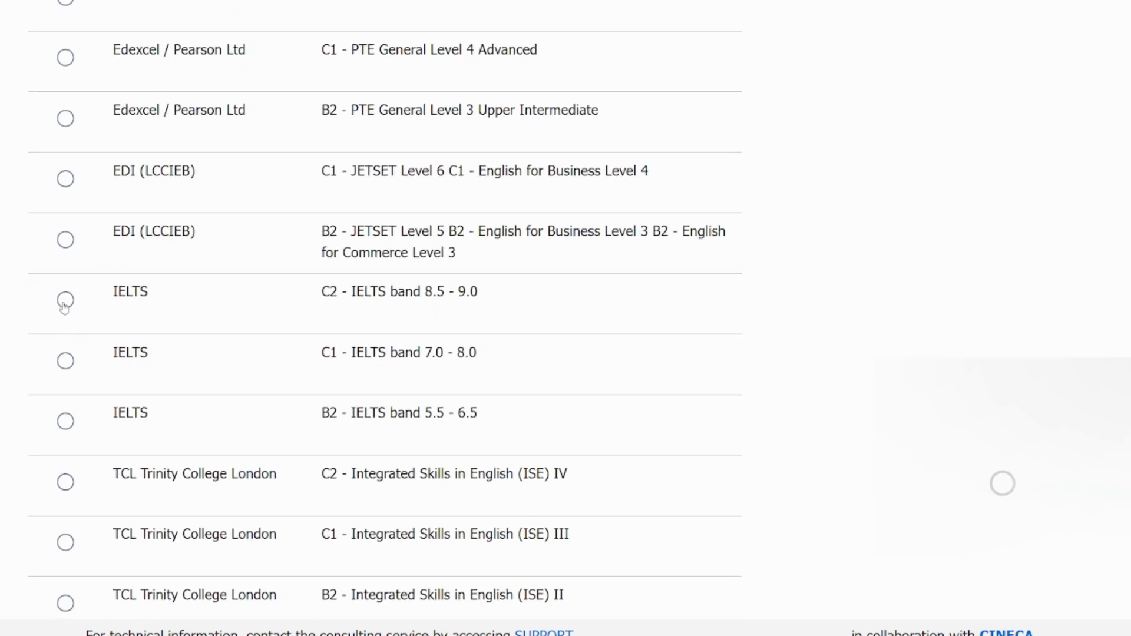
pyautogui.scroll(-8, 66, 421)
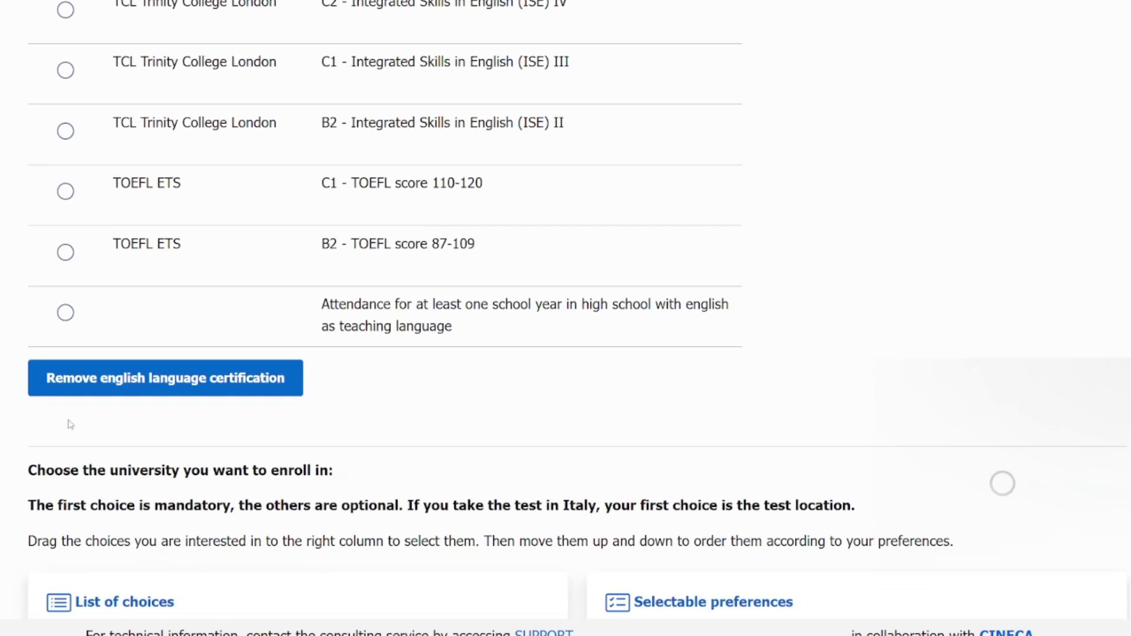
pyautogui.click(65, 321)
# Examine the first-choice instructions and the full list of English-language medicine, dentistry and veterinary courses by university.
pyautogui.scroll(-5, 459, 345)
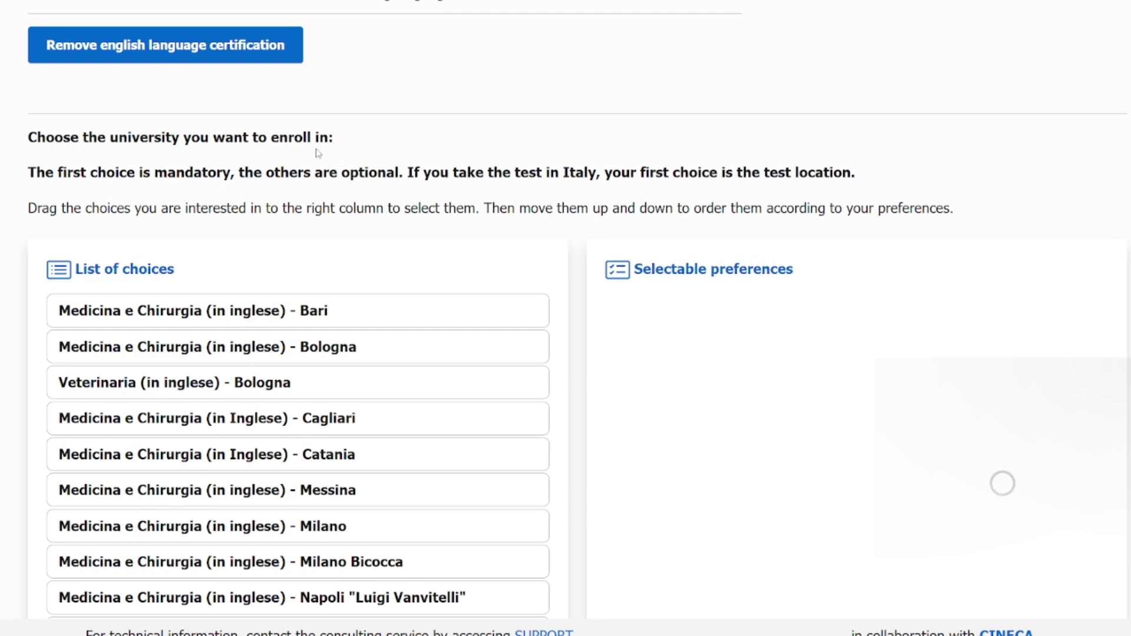
pyautogui.scroll(-4, 383, 278)
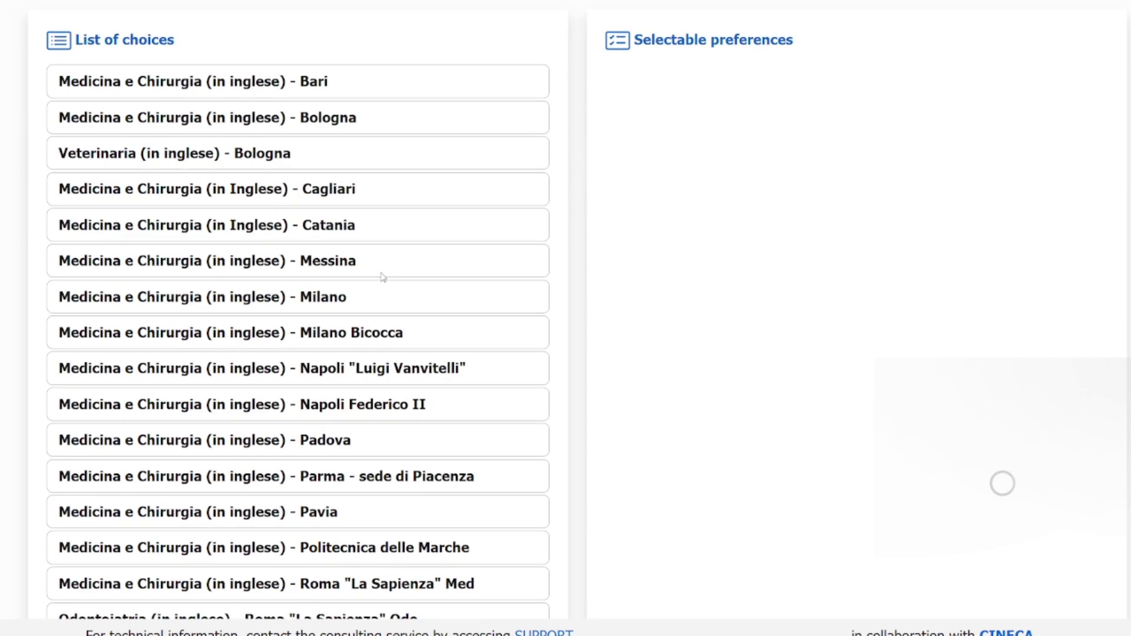
pyautogui.scroll(-3, 383, 277)
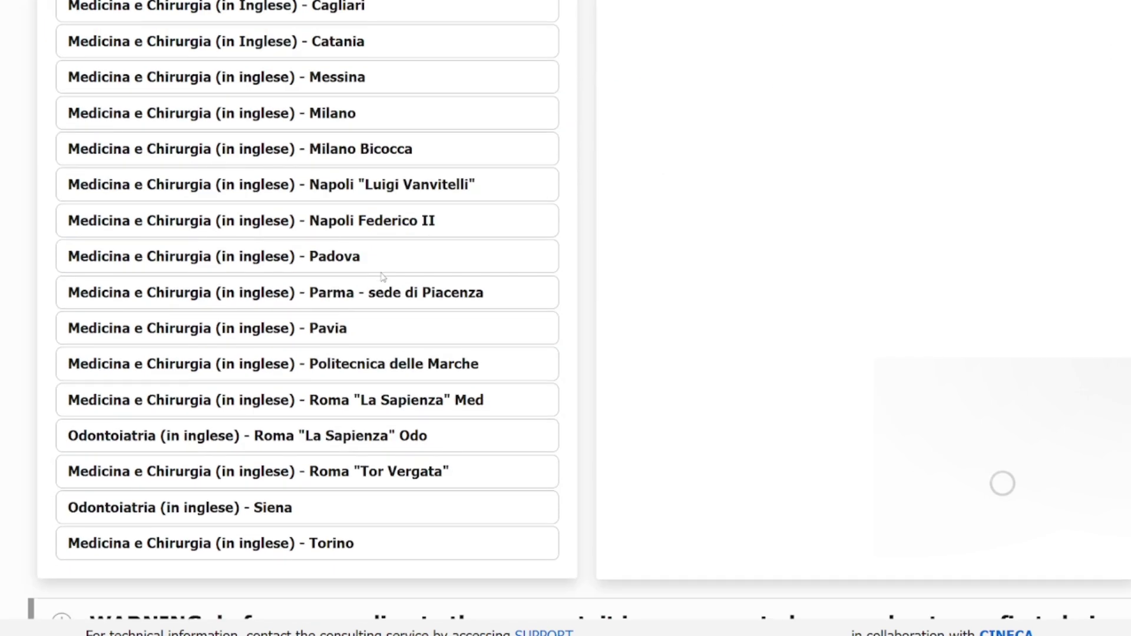
pyautogui.scroll(3, 383, 277)
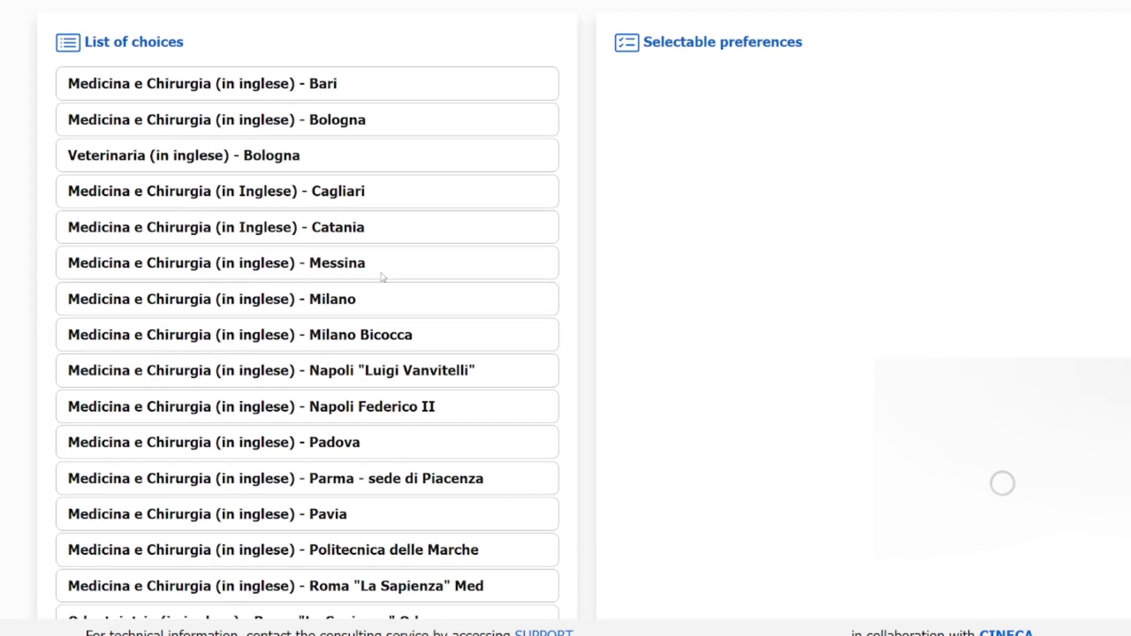
pyautogui.scroll(-6, 374, 235)
pyautogui.scroll(6, 371, 236)
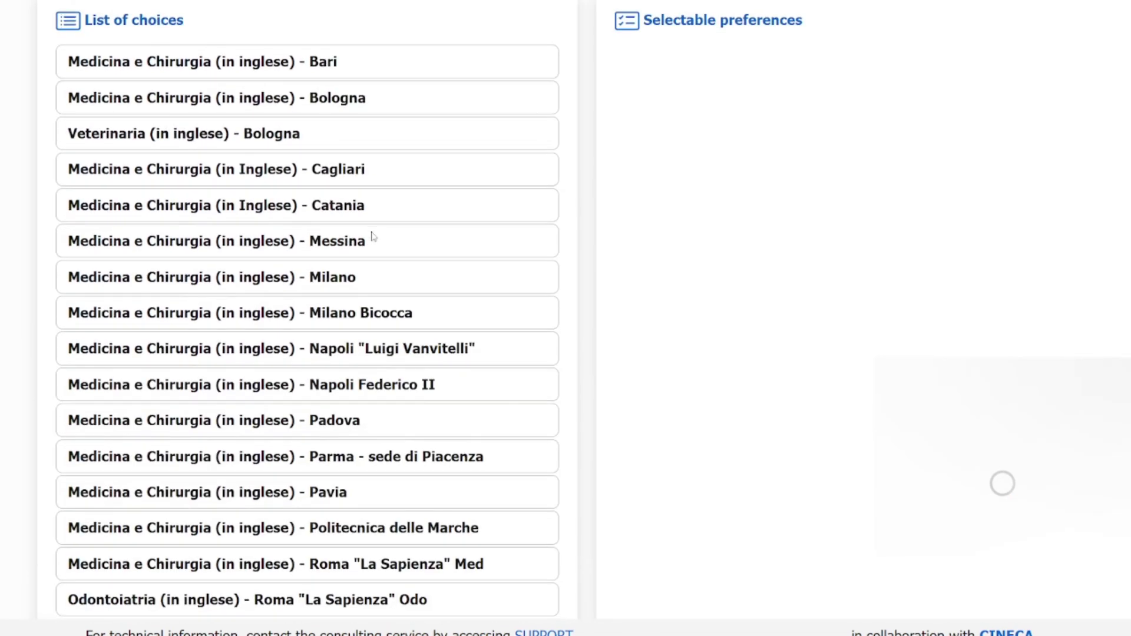
pyautogui.scroll(-1, 311, 275)
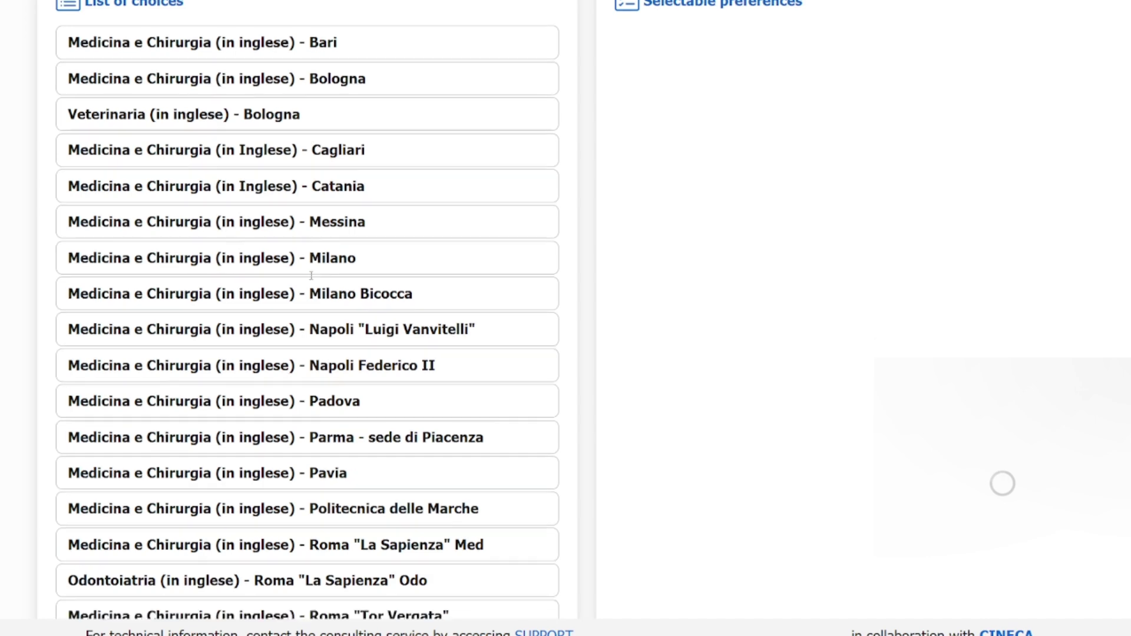
pyautogui.scroll(-1, 311, 275)
pyautogui.scroll(5, 325, 353)
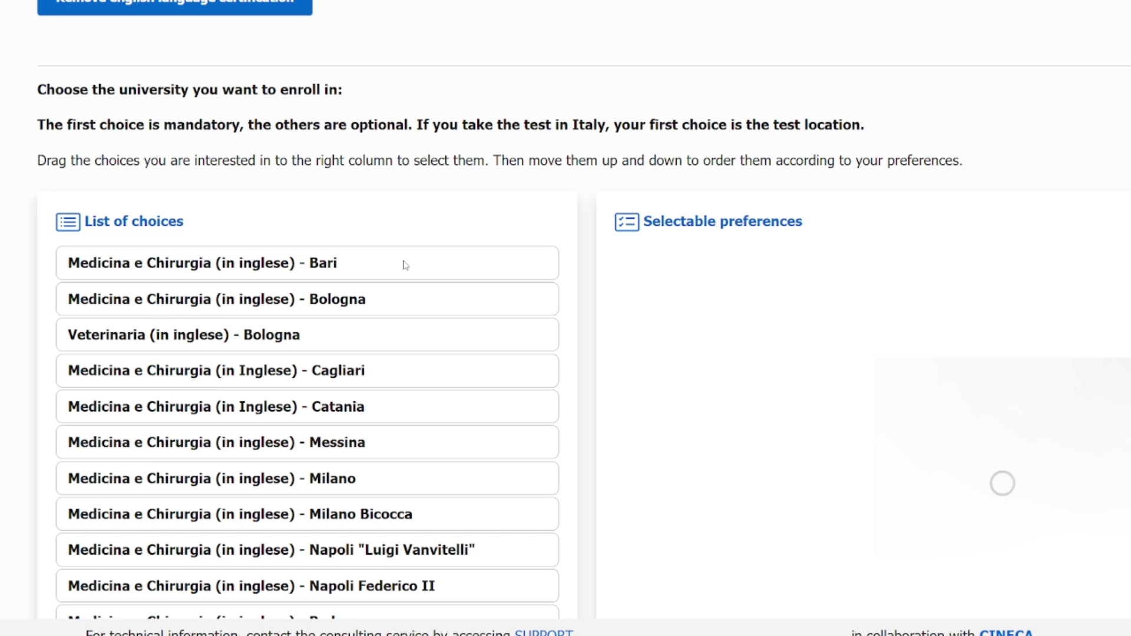
pyautogui.scroll(-3, 406, 265)
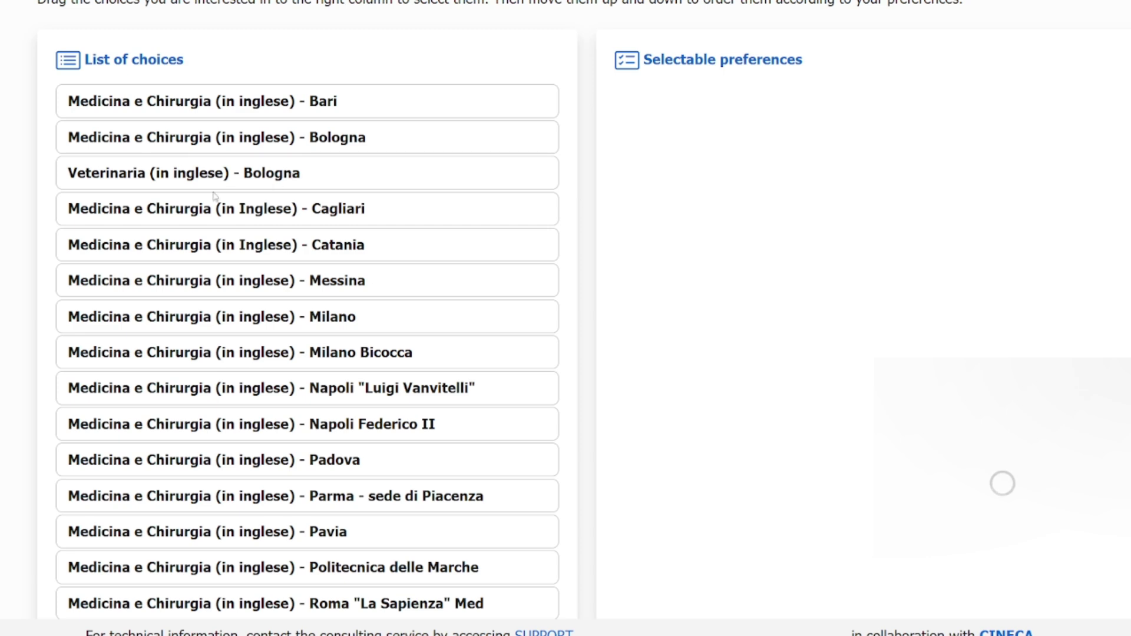
pyautogui.scroll(-2, 323, 377)
pyautogui.scroll(-1, 323, 378)
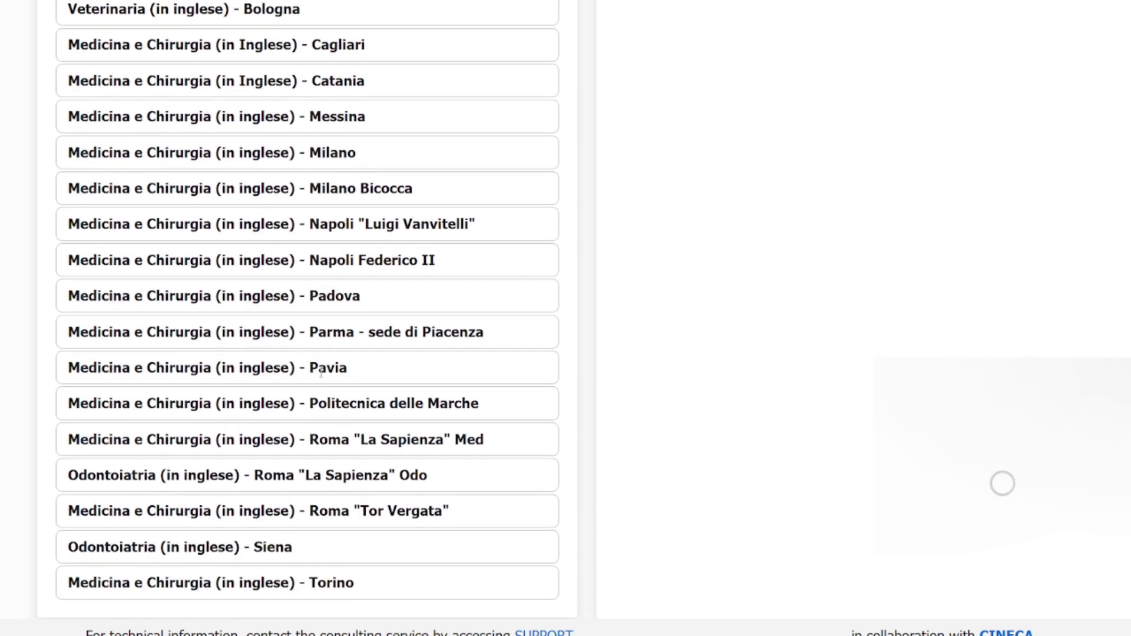
pyautogui.scroll(-1, 321, 372)
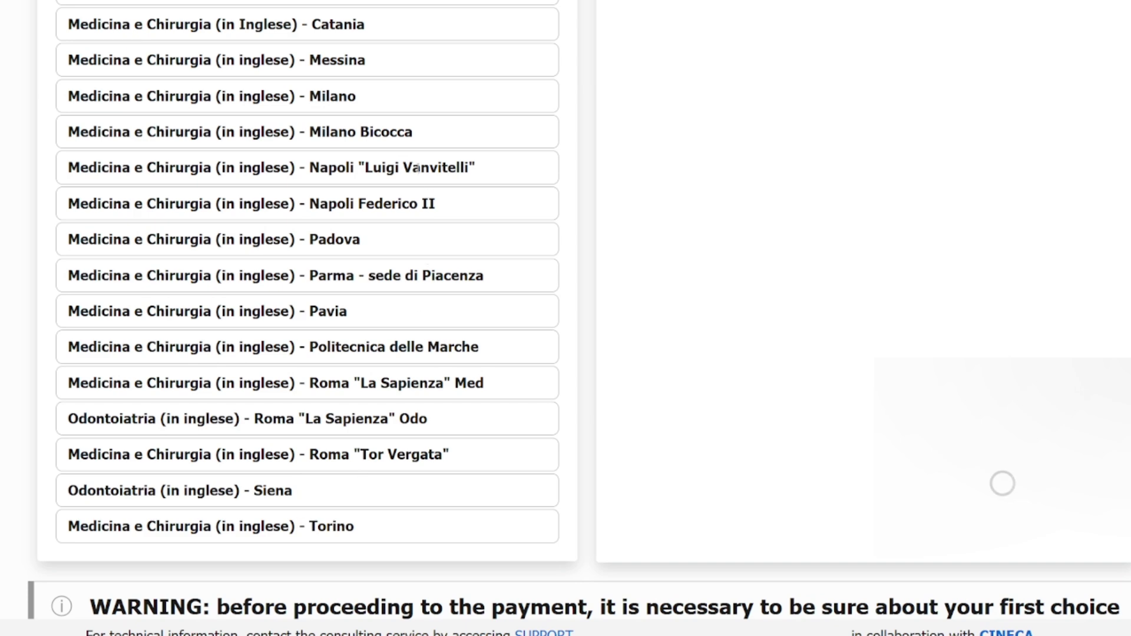
pyautogui.scroll(3, 418, 168)
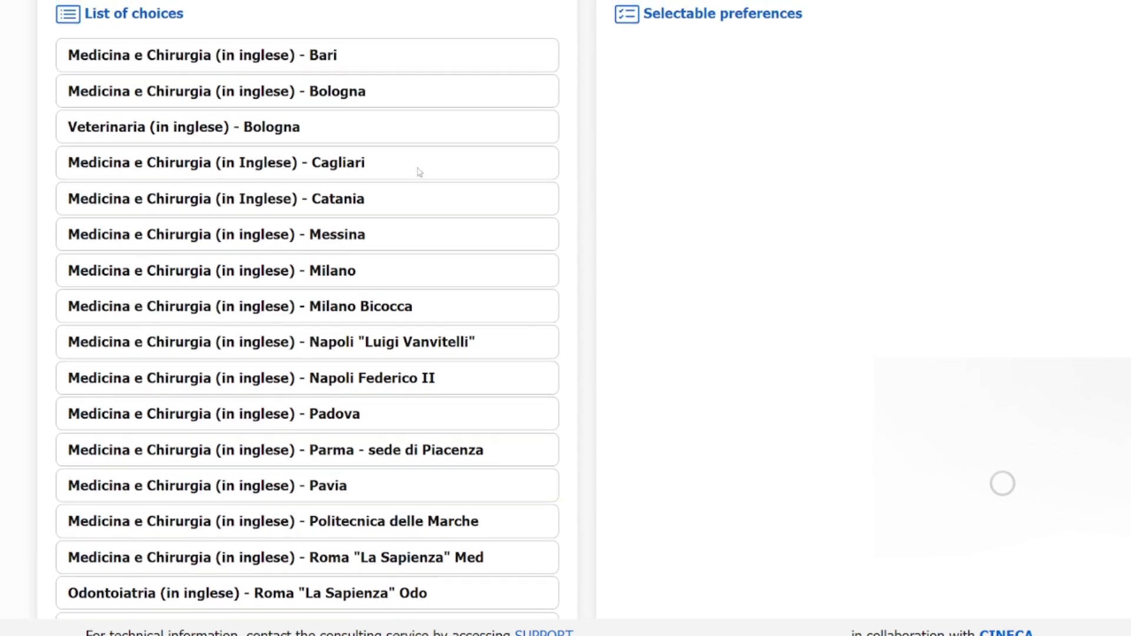
pyautogui.scroll(-1, 420, 172)
pyautogui.scroll(-3, 362, 437)
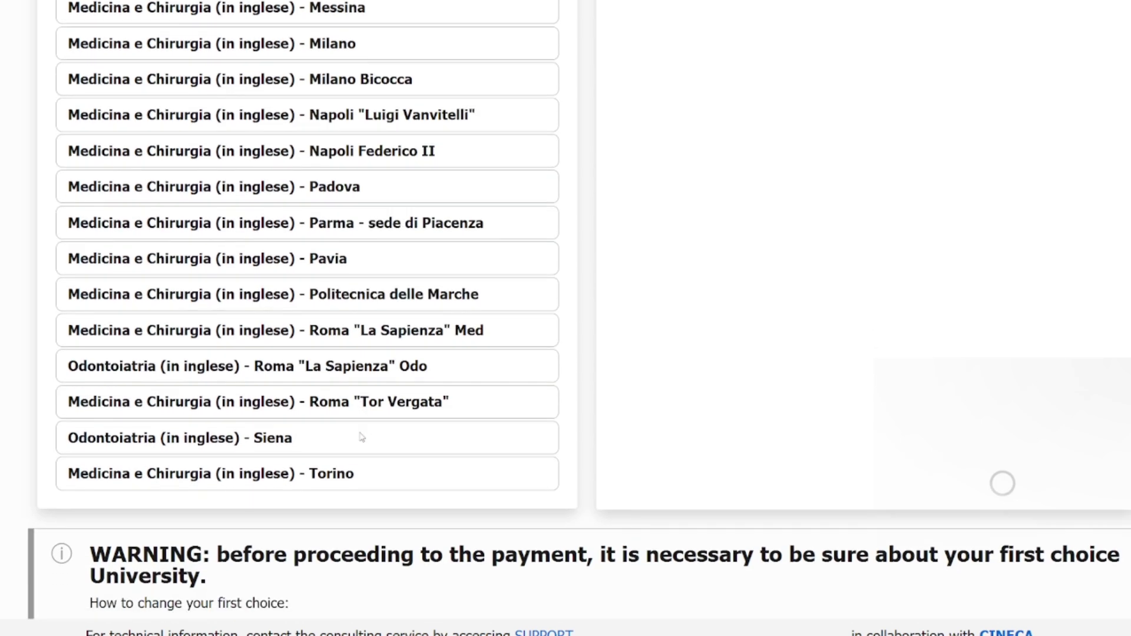
pyautogui.scroll(3, 362, 437)
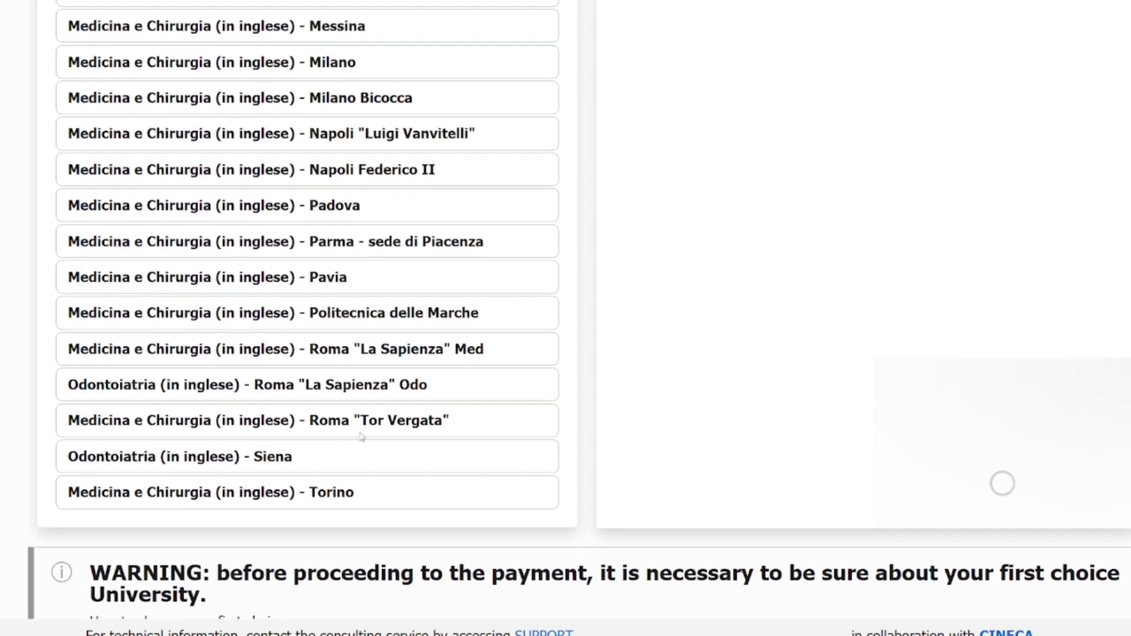
# Add Medicina e Chirurgia (in inglese) - Bari to the selected preferences as the first choice.
pyautogui.scroll(2, 361, 437)
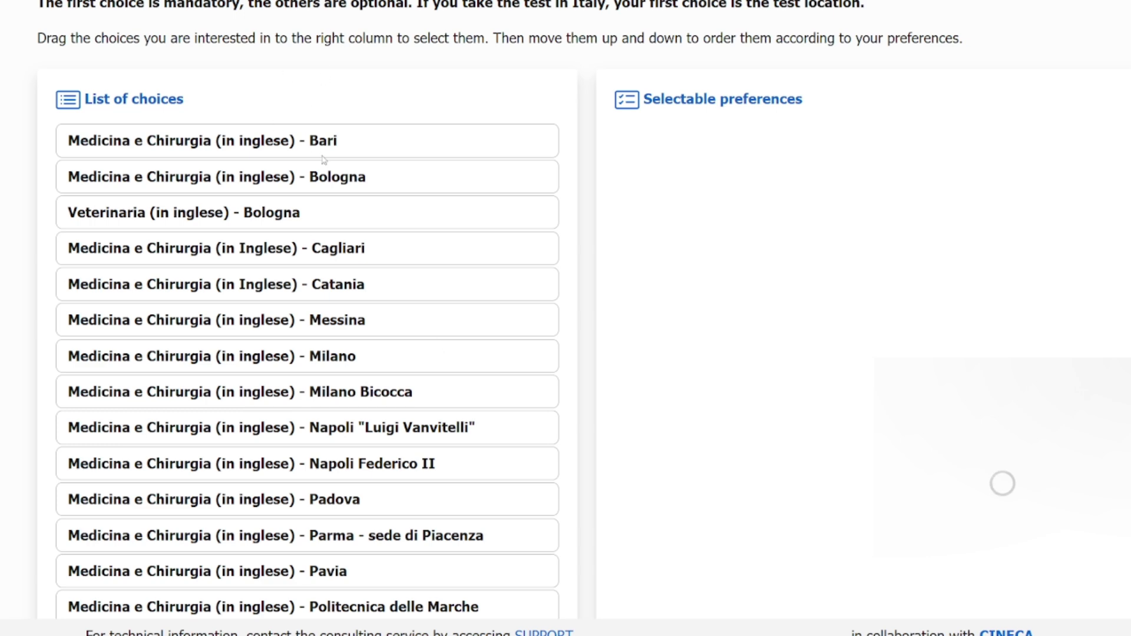
pyautogui.moveTo(334, 158); pyautogui.dragTo(841, 222)
# Read how to change the first-choice university and review the compensatory measures contacts for each university.
pyautogui.scroll(-1, 394, 334)
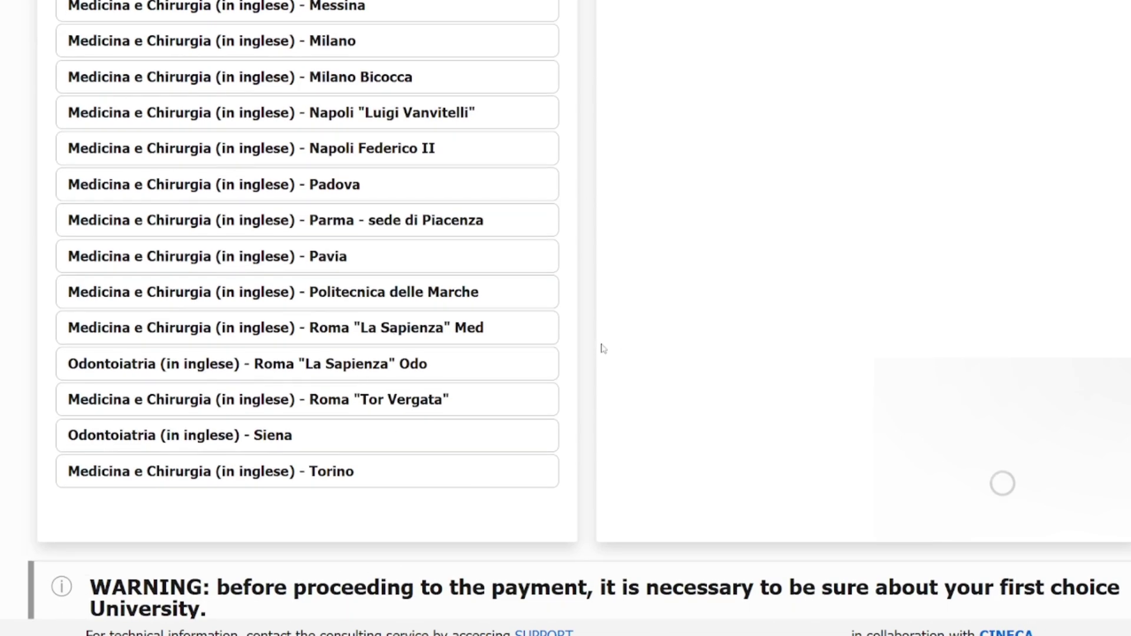
pyautogui.scroll(-10, 494, 554)
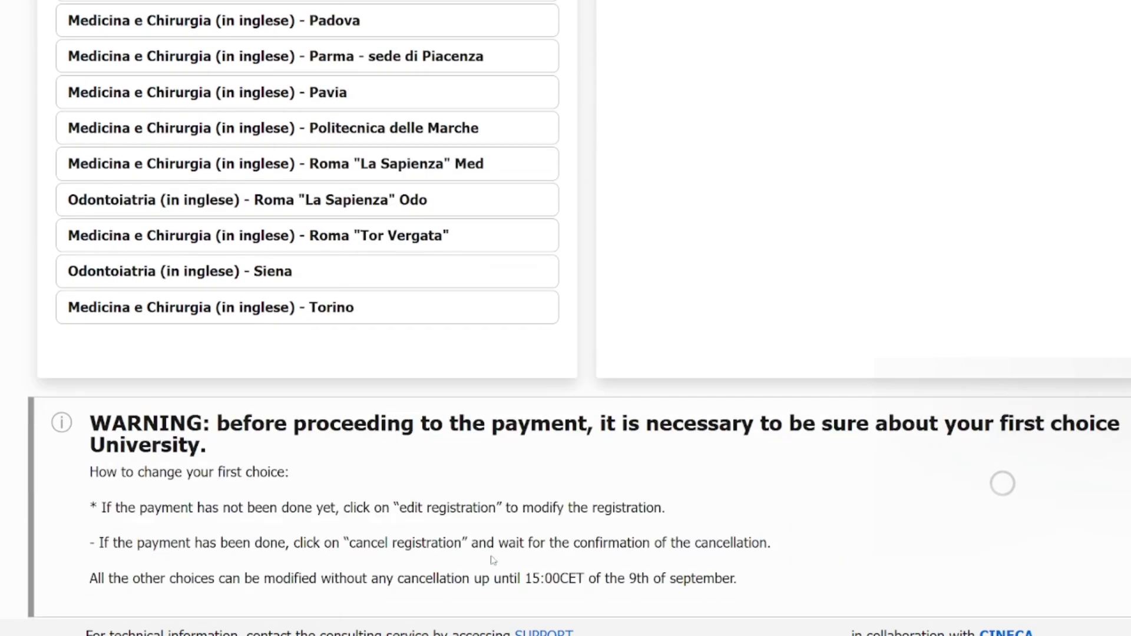
pyautogui.scroll(-8, 493, 561)
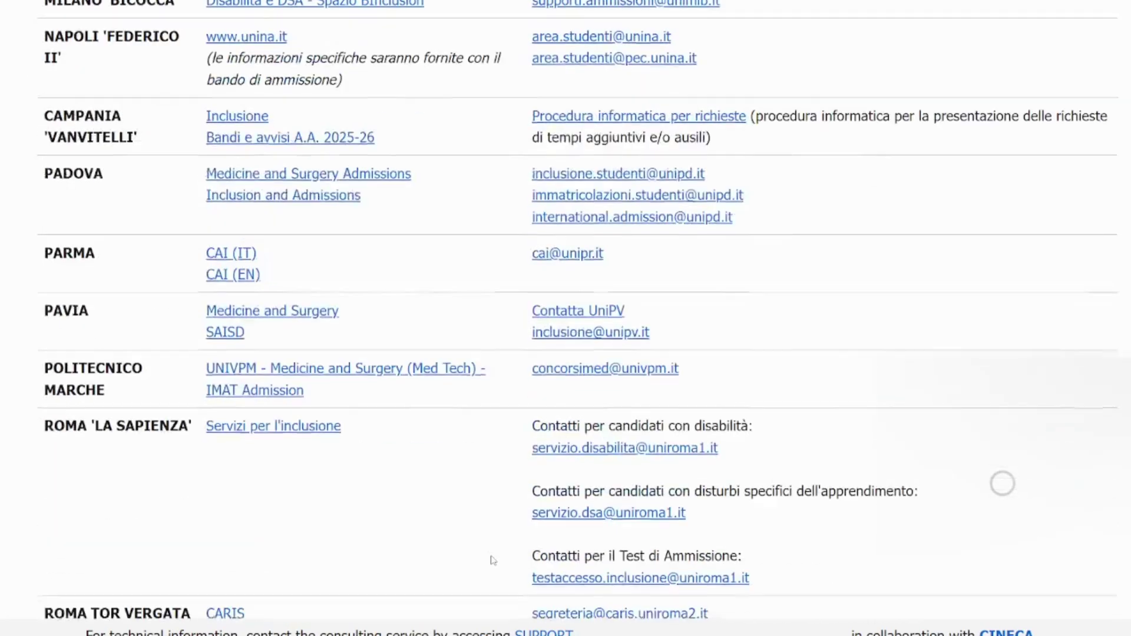
pyautogui.scroll(8, 492, 560)
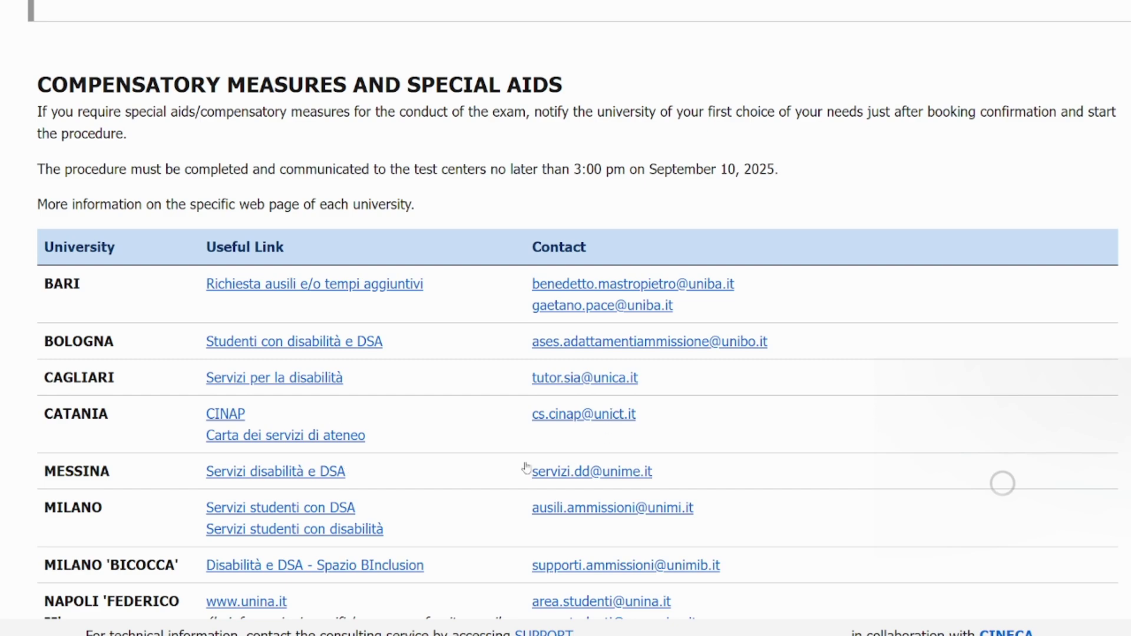
pyautogui.scroll(5, 671, 406)
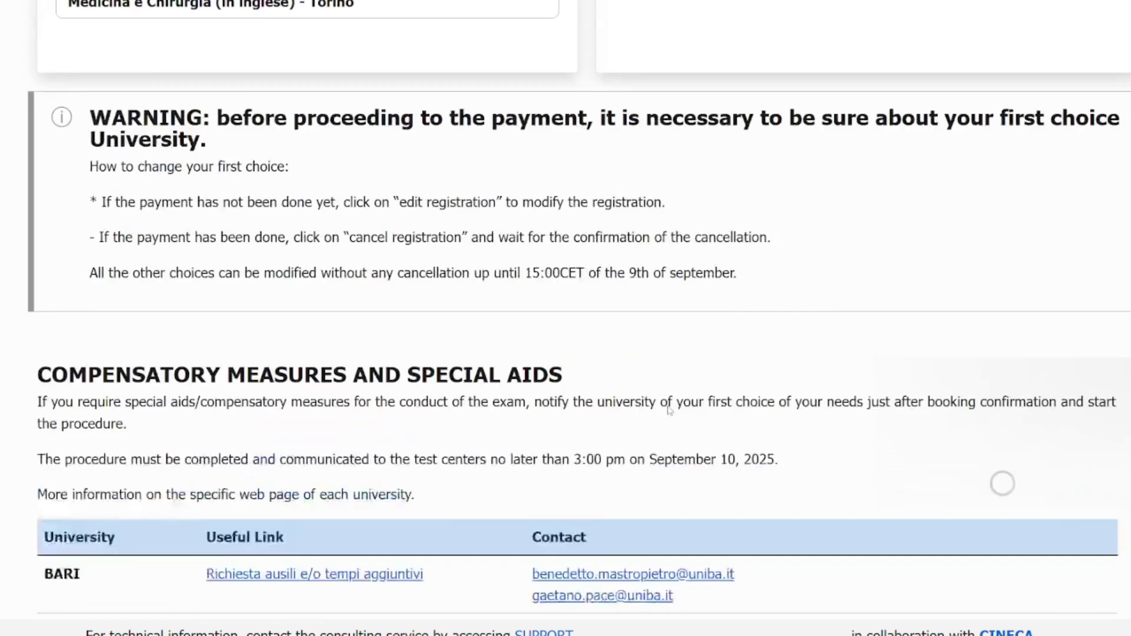
pyautogui.scroll(12, 670, 411)
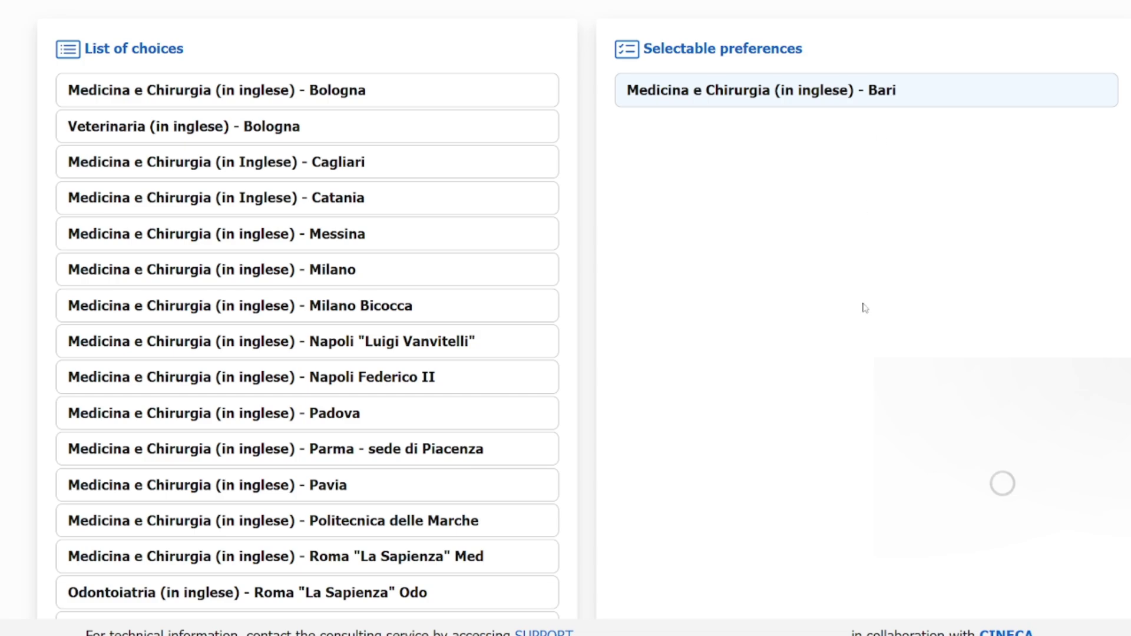
# Save the application and check the test location and date in the registration summary.
pyautogui.scroll(-15, 863, 309)
pyautogui.scroll(-13, 864, 311)
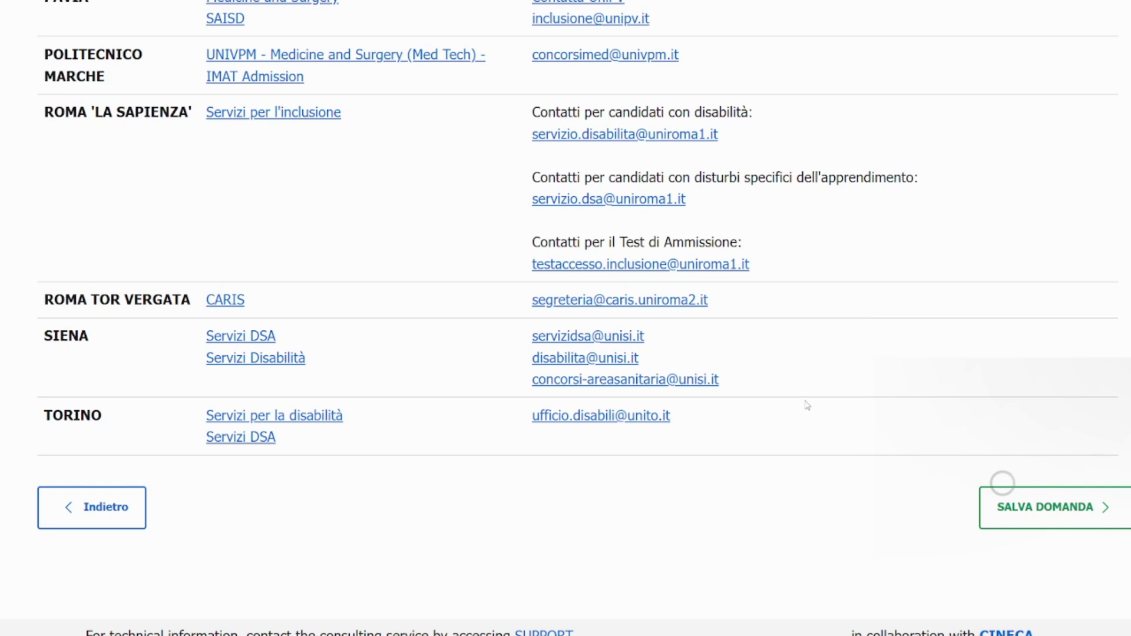
pyautogui.click(1075, 512)
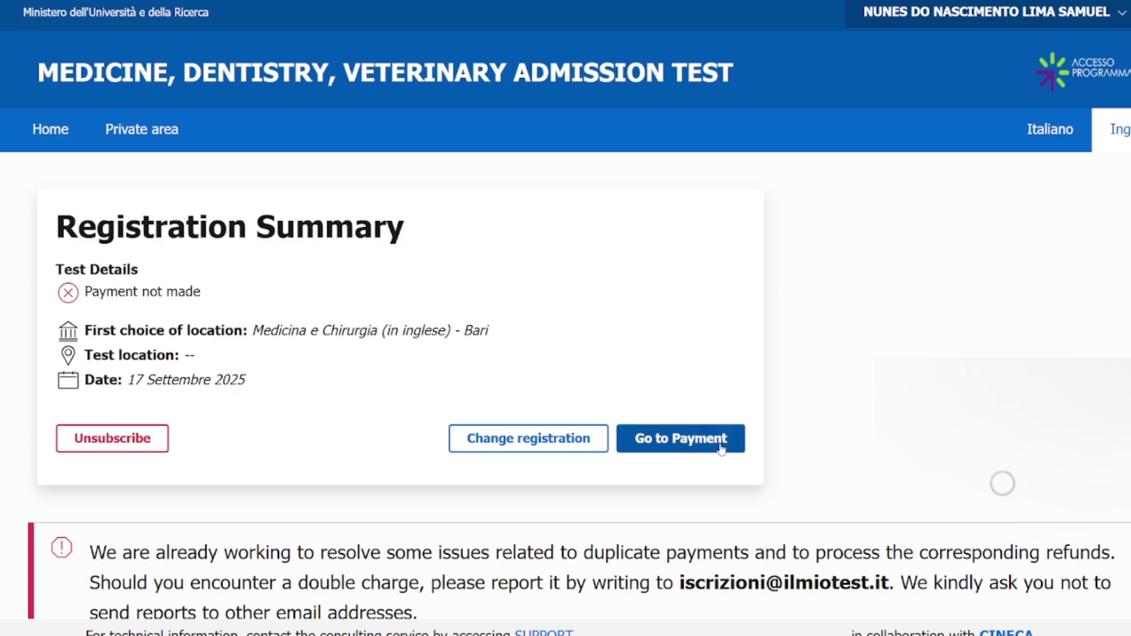
pyautogui.moveTo(292, 387); pyautogui.dragTo(197, 353)
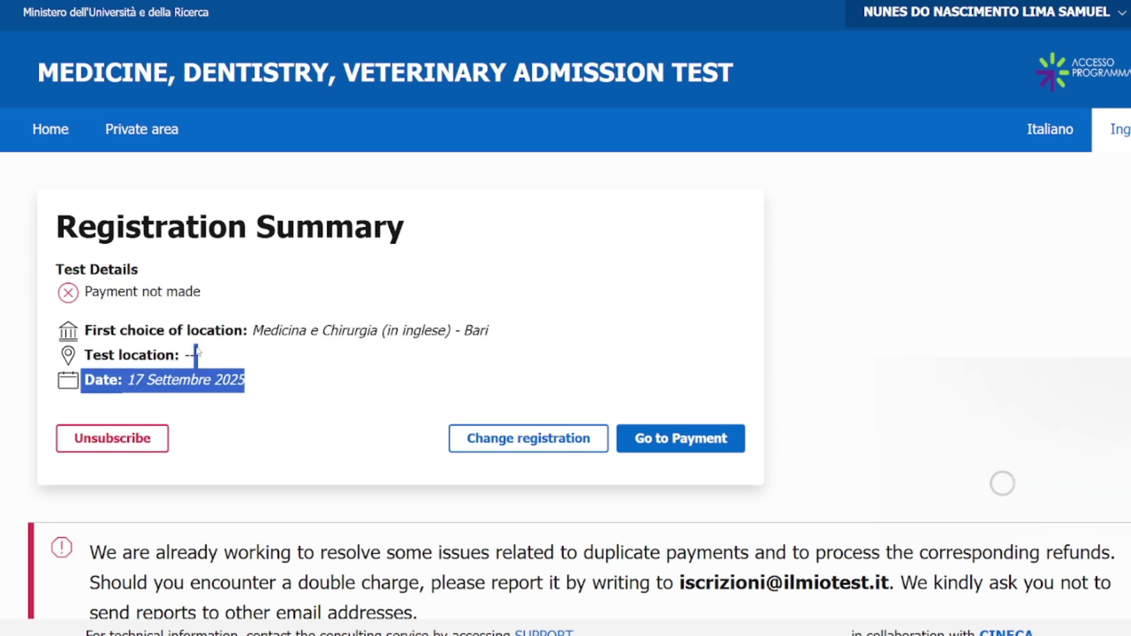
# Check the first choice and test date in the registration summary, and confirm going to payment.
pyautogui.click(389, 369)
pyautogui.moveTo(488, 333); pyautogui.dragTo(404, 334)
pyautogui.click(405, 333)
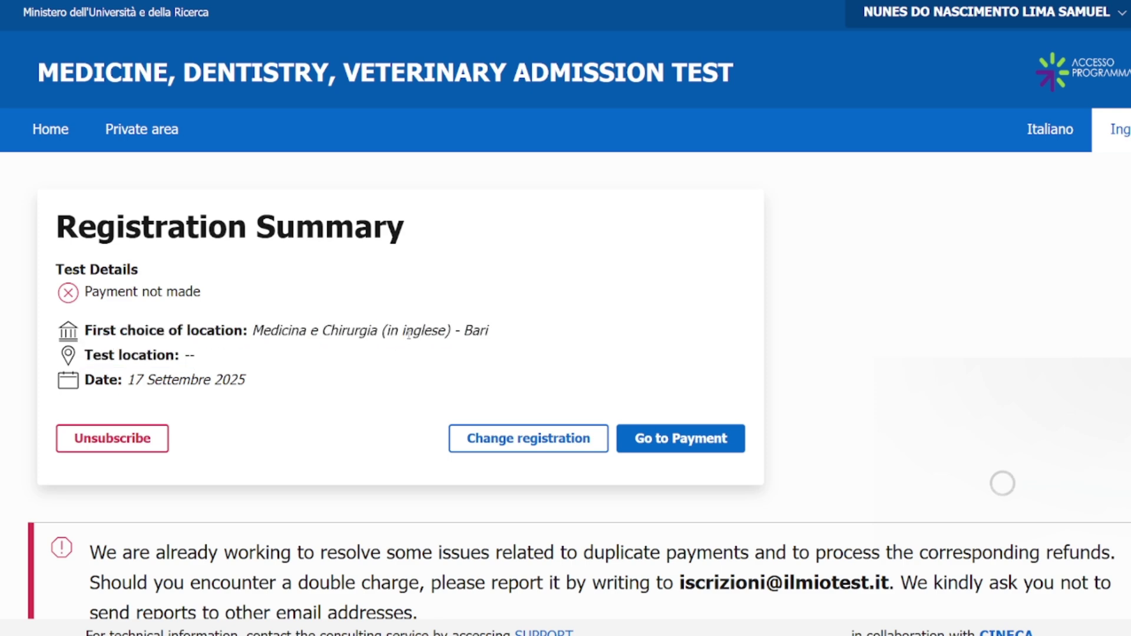
pyautogui.moveTo(265, 386); pyautogui.dragTo(50, 374)
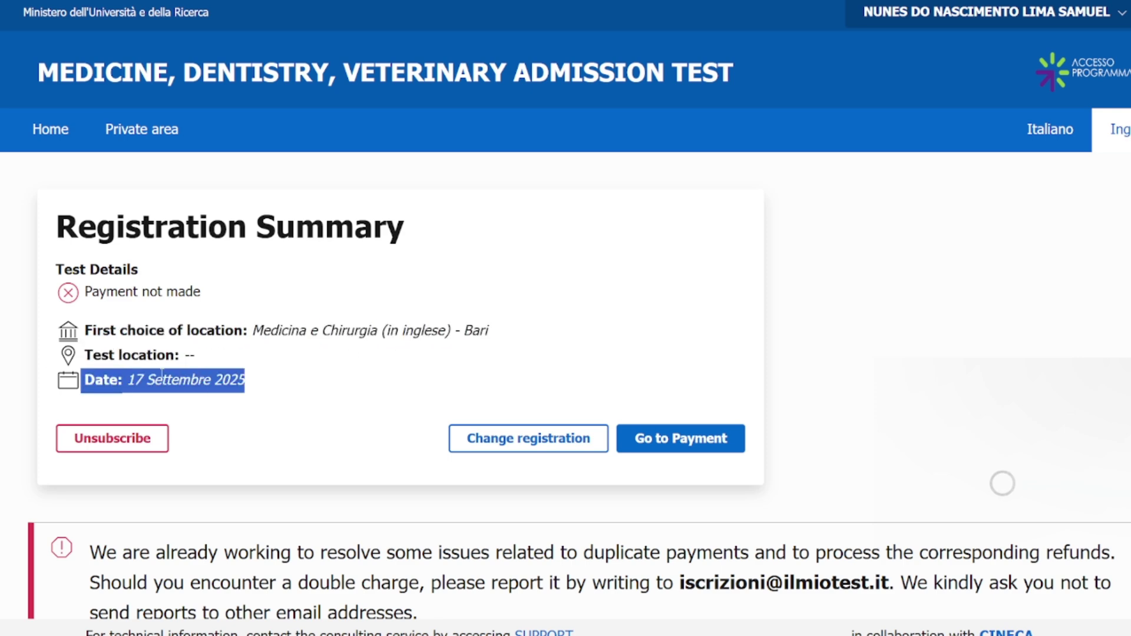
pyautogui.click(560, 385)
pyautogui.click(700, 436)
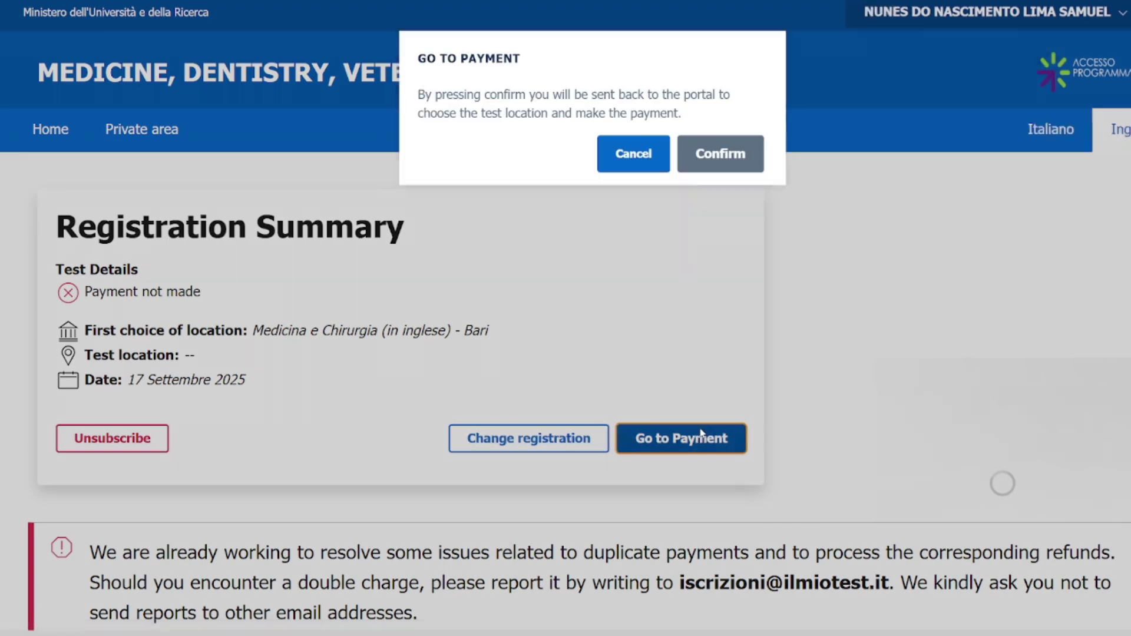
pyautogui.click(746, 153)
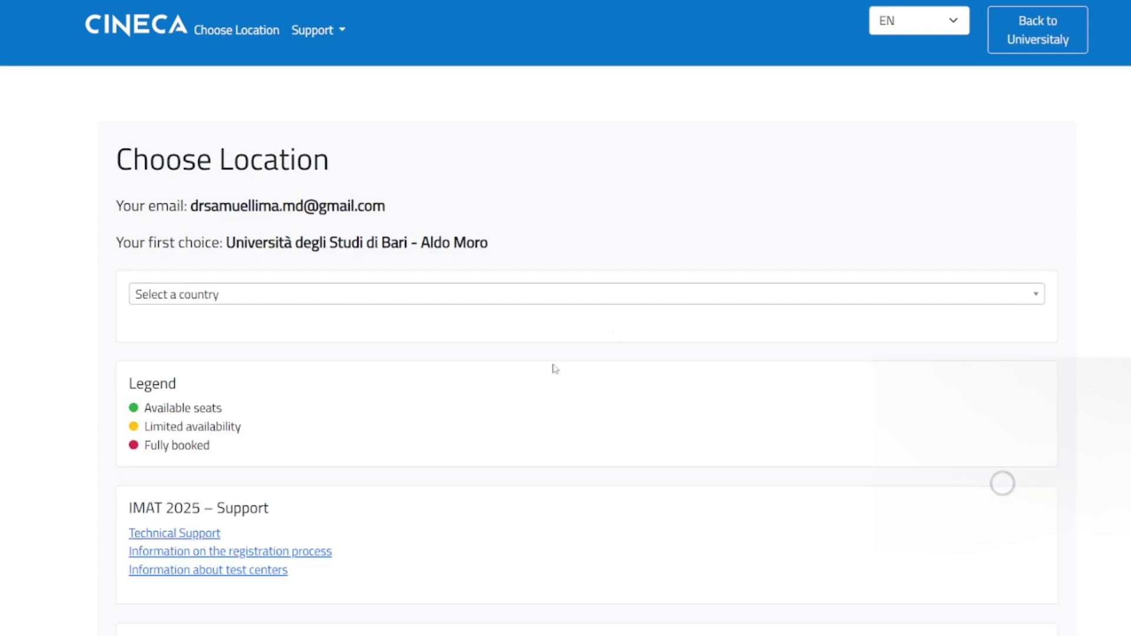
# Choose UK as the test country and confirm London - Hammersmith & West London College as the test location.
pyautogui.scroll(-1, 456, 482)
pyautogui.scroll(-3, 456, 482)
pyautogui.scroll(4, 457, 482)
pyautogui.click(528, 306)
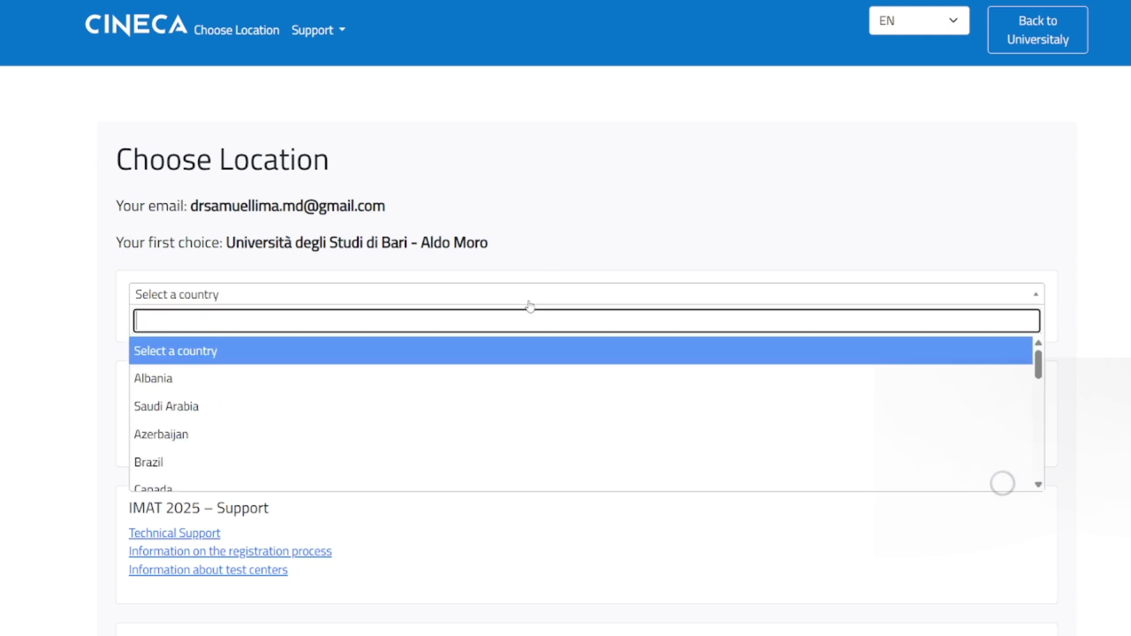
pyautogui.scroll(-1, 477, 409)
pyautogui.scroll(-6, 477, 409)
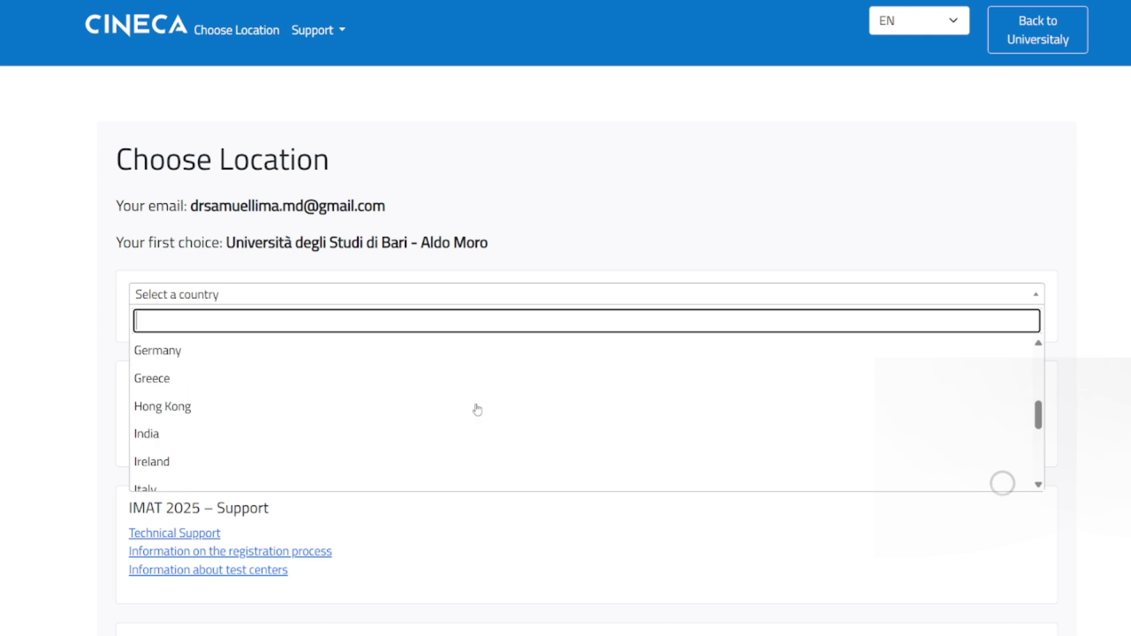
pyautogui.scroll(-1, 477, 409)
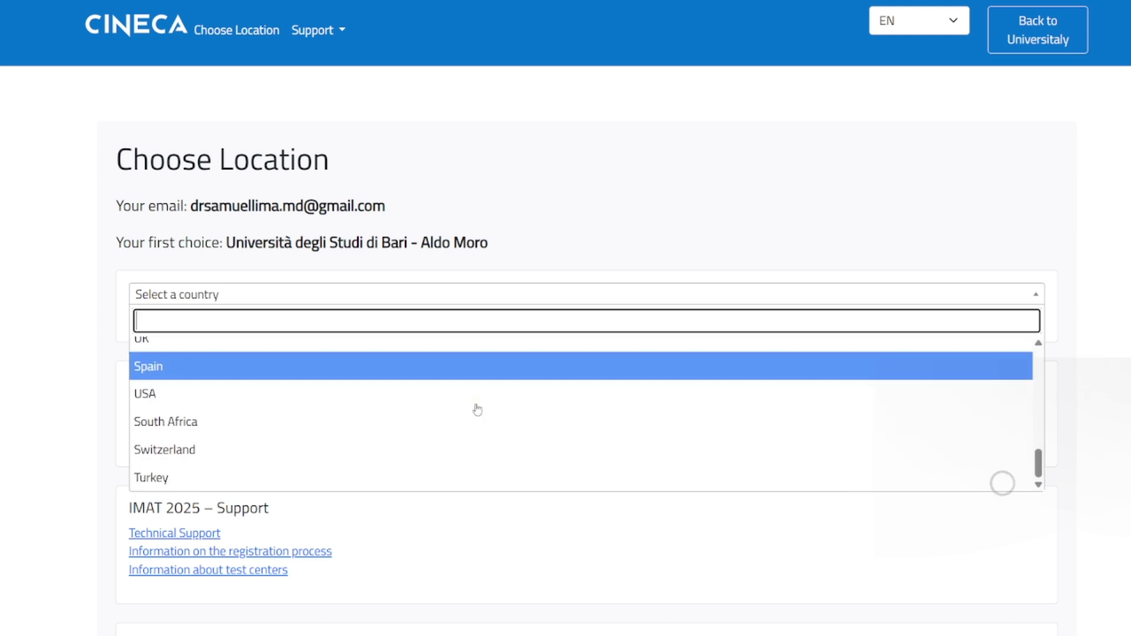
pyautogui.scroll(2, 477, 409)
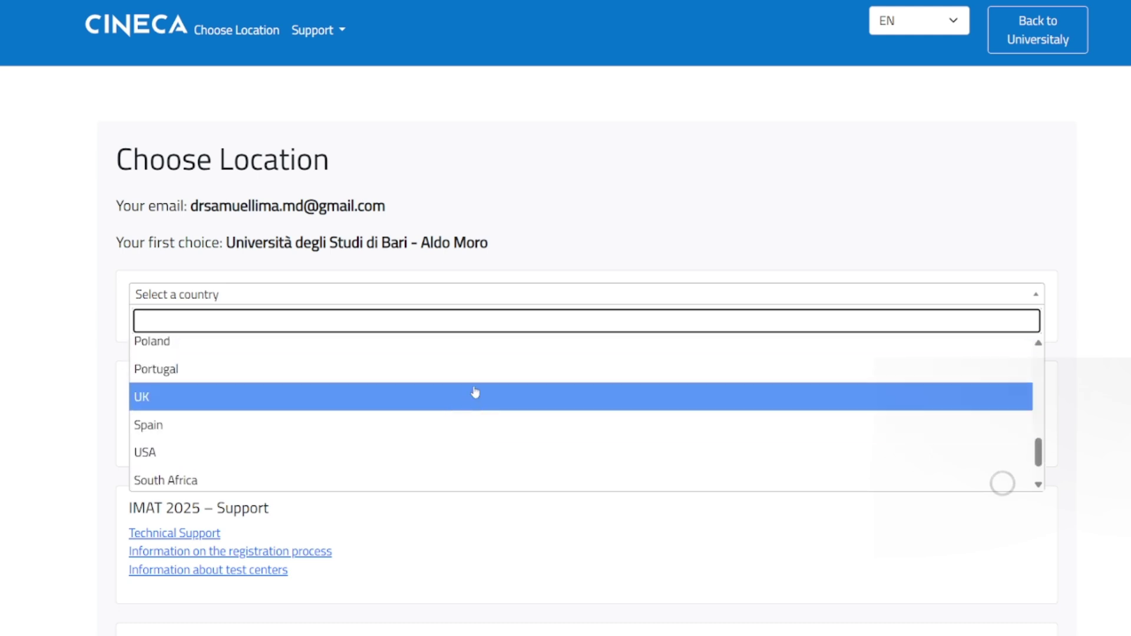
pyautogui.scroll(4, 463, 397)
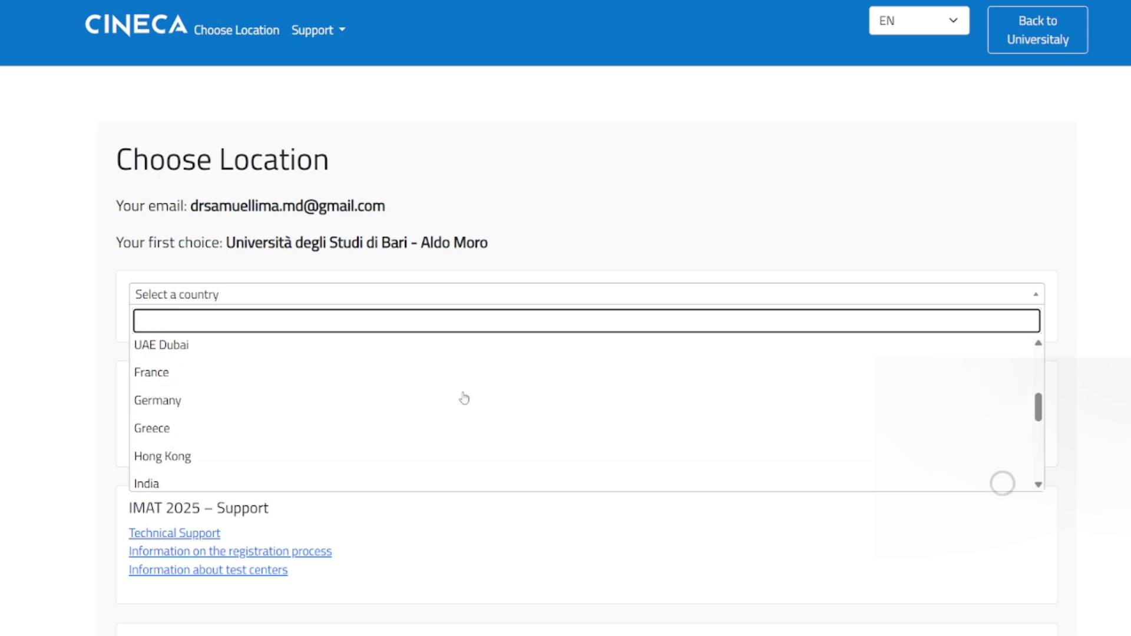
pyautogui.scroll(-1, 462, 396)
pyautogui.scroll(-4, 395, 454)
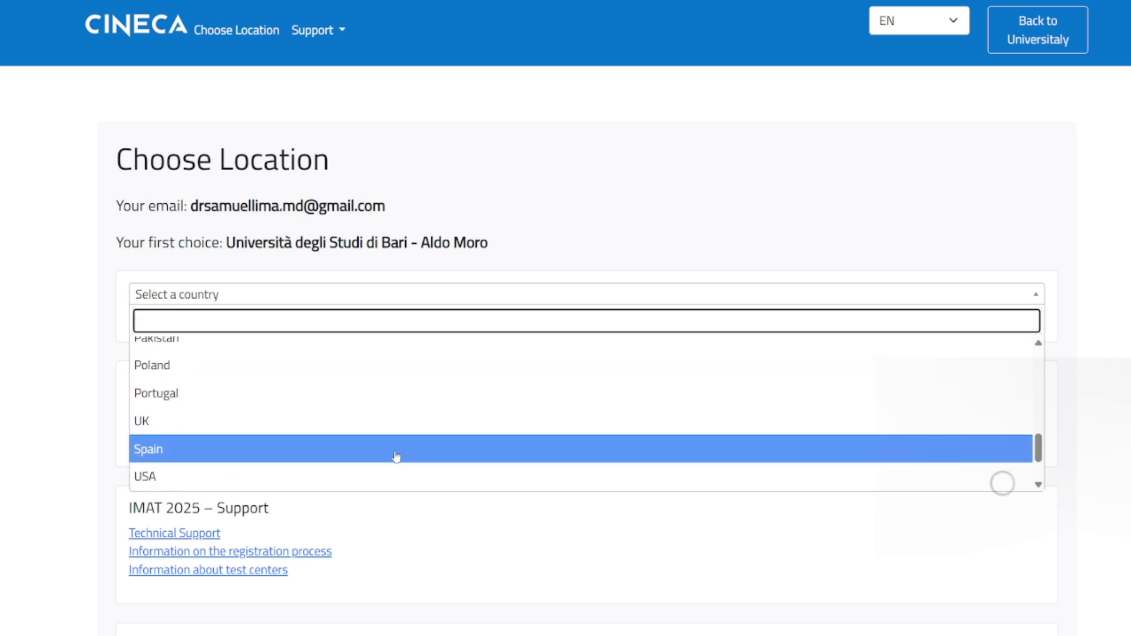
pyautogui.click(419, 428)
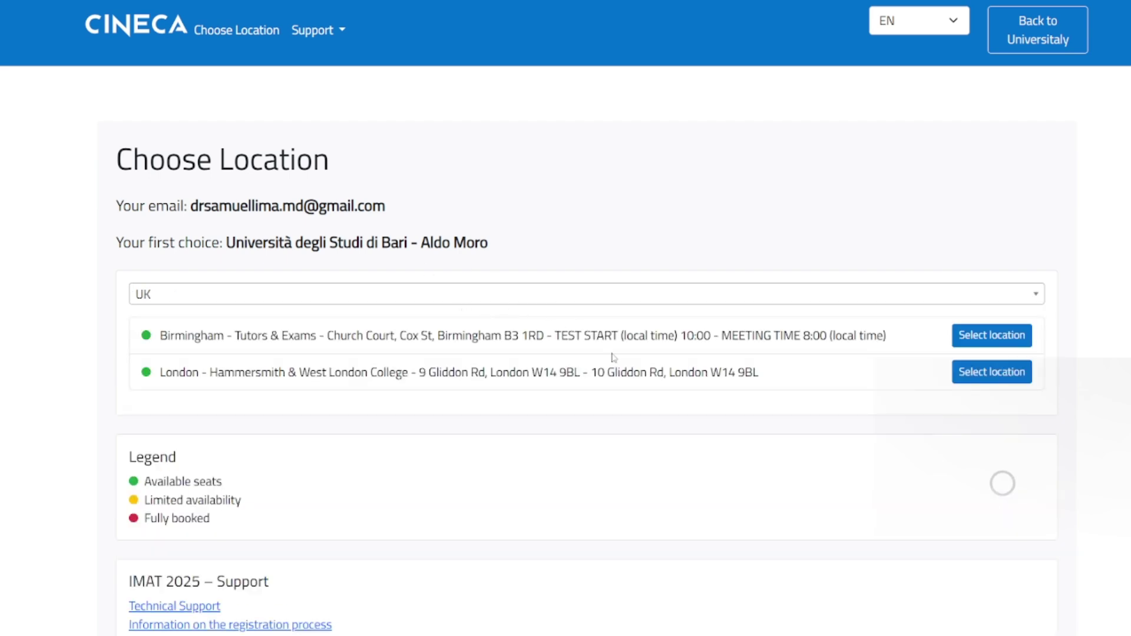
pyautogui.click(1016, 373)
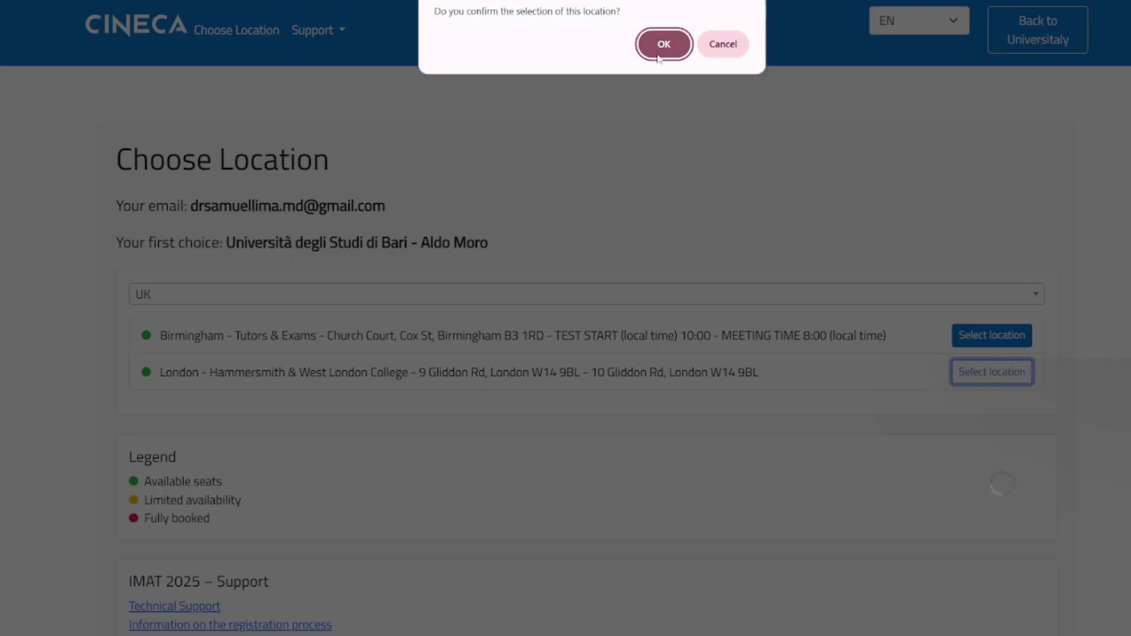
pyautogui.click(661, 47)
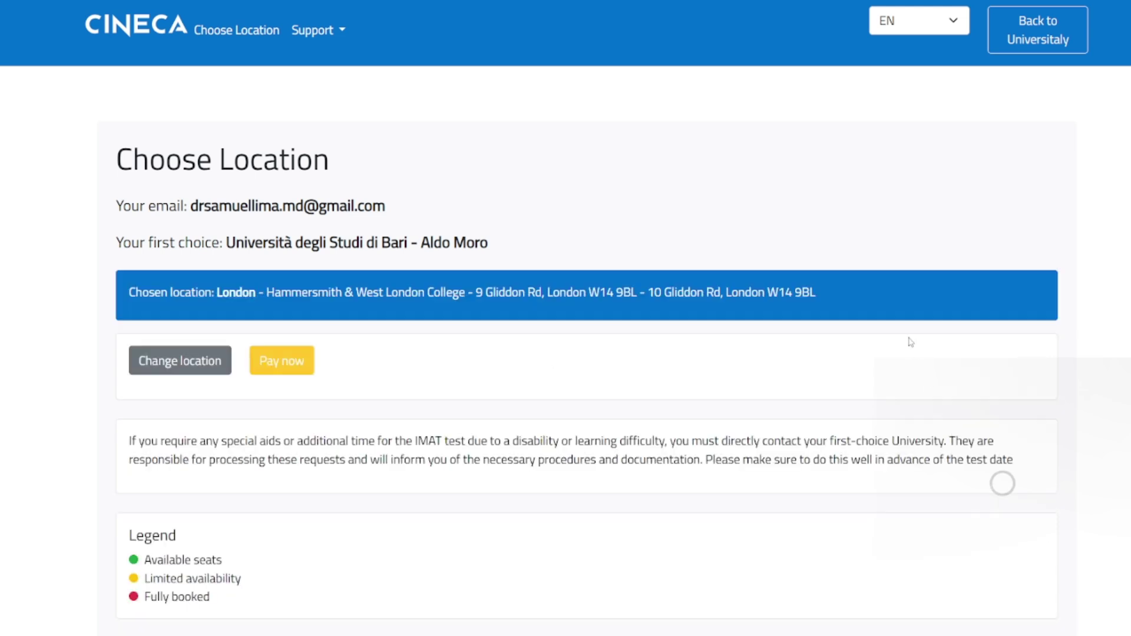
# Review the support information below the chosen location, and open the payment page to check the amount due.
pyautogui.scroll(-7, 815, 454)
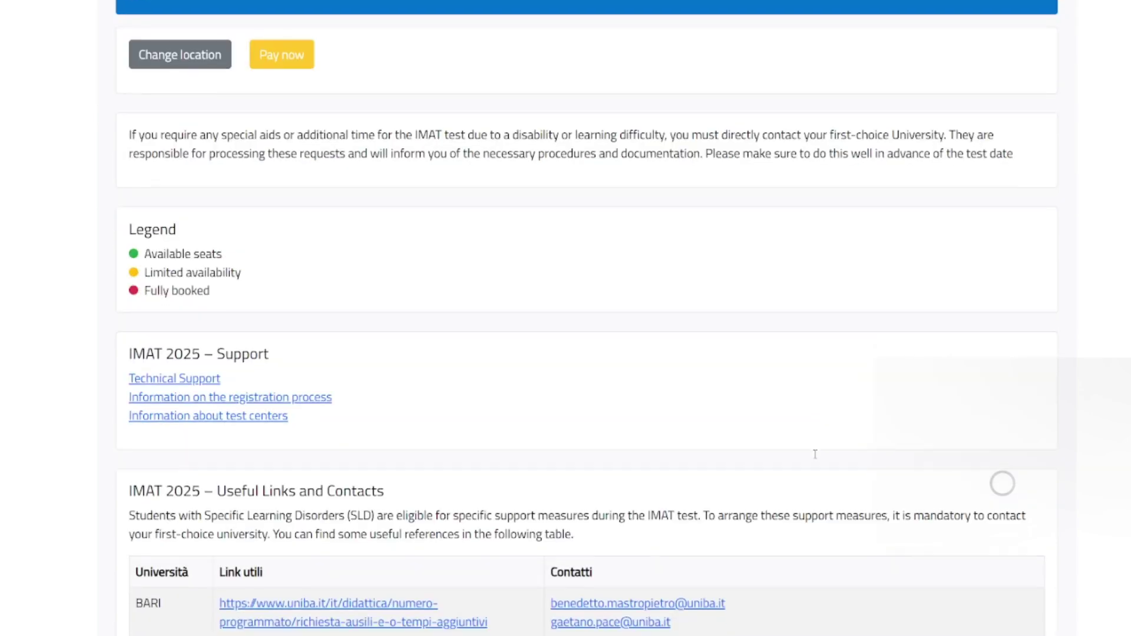
pyautogui.scroll(7, 814, 454)
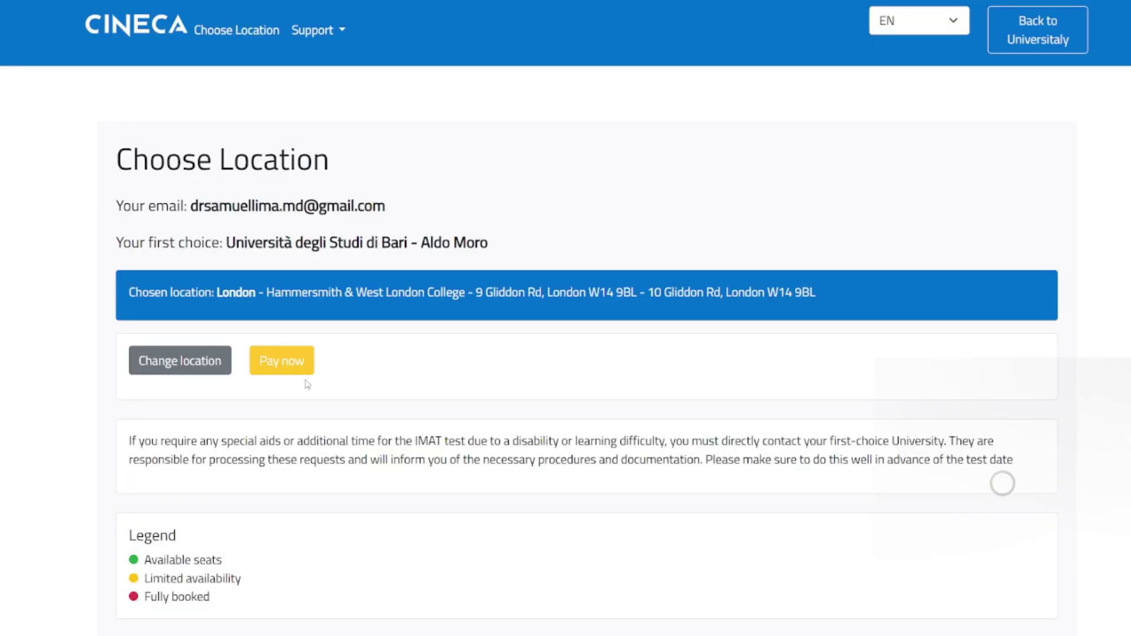
pyautogui.click(282, 366)
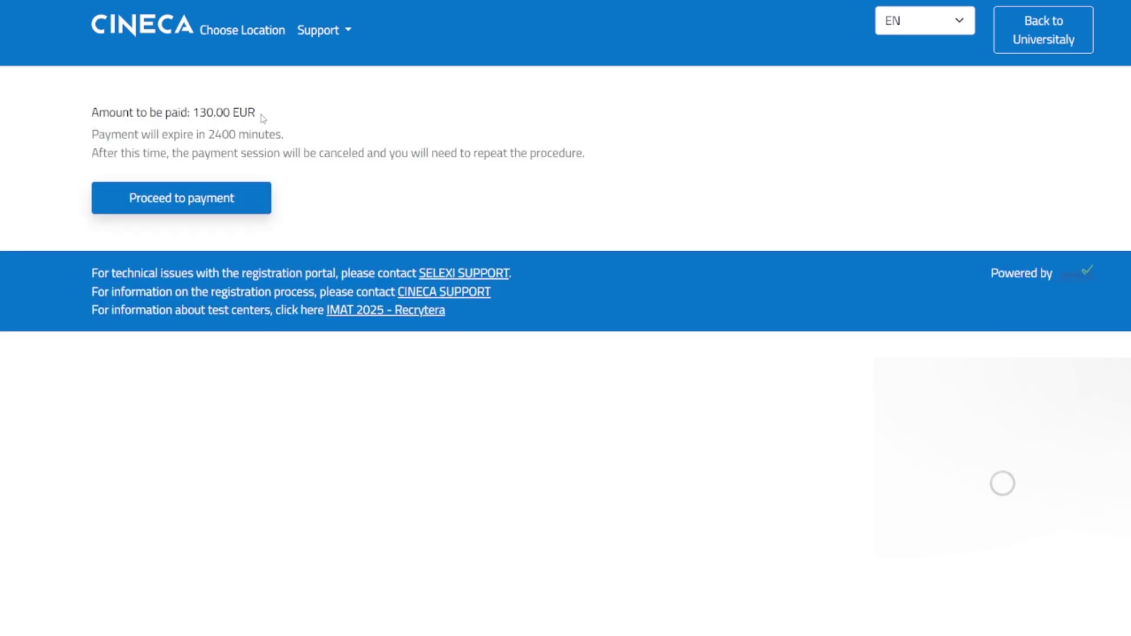
pyautogui.moveTo(260, 116)
pyautogui.mouseDown()
pyautogui.moveTo(193, 112)
pyautogui.moveTo(257, 112)
pyautogui.mouseUp()
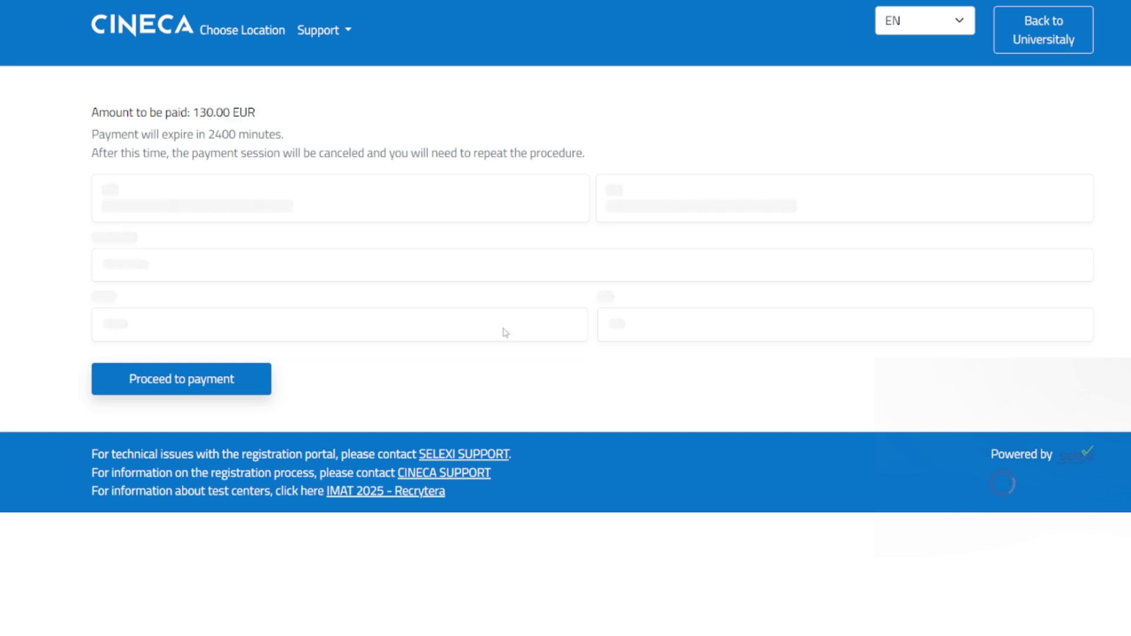